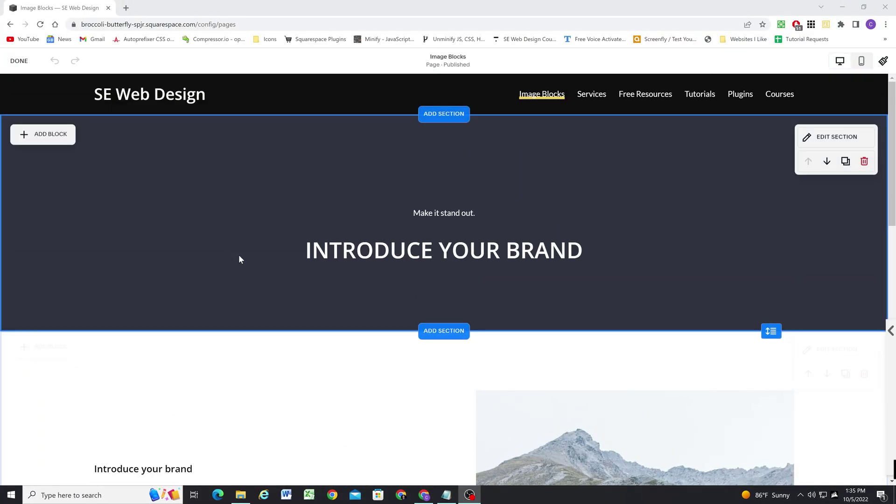
Enter Fluid Engine grid editing on the image section, showing 17 grid rows with fill screen on
scroll(406, 284, down, 1)
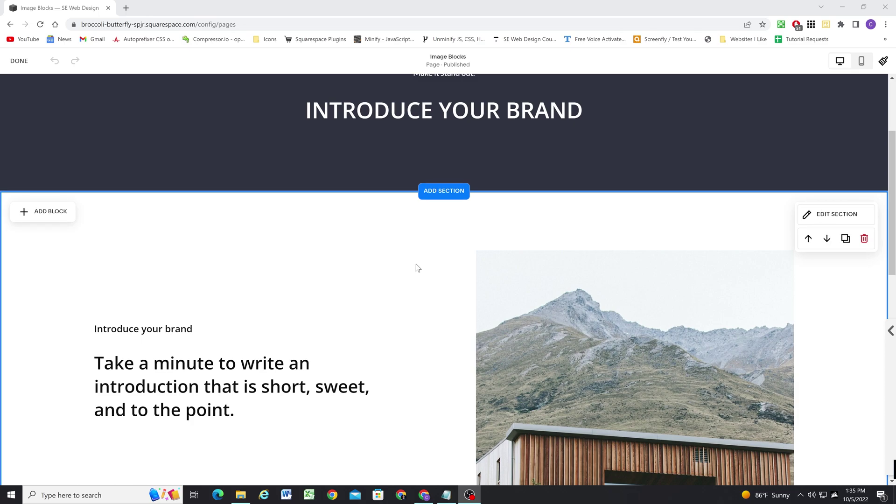
click(425, 271)
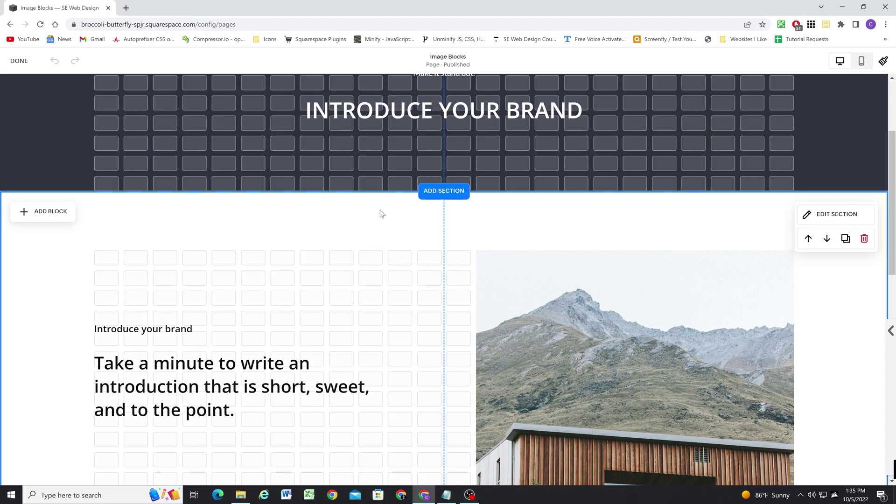
scroll(698, 233, up, 2)
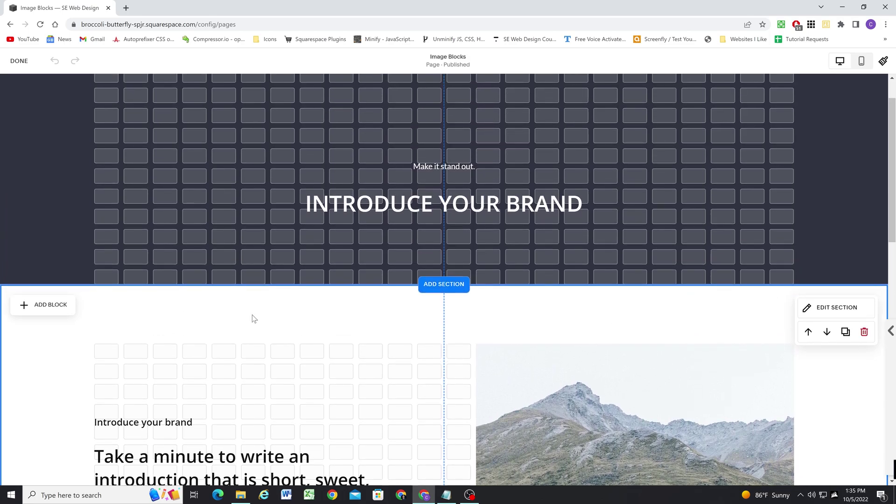
scroll(552, 303, down, 1)
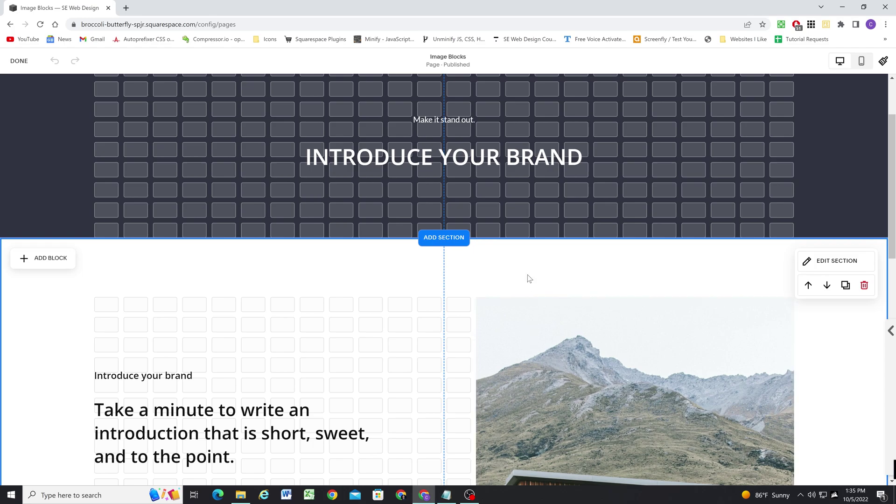
scroll(529, 299, up, 1)
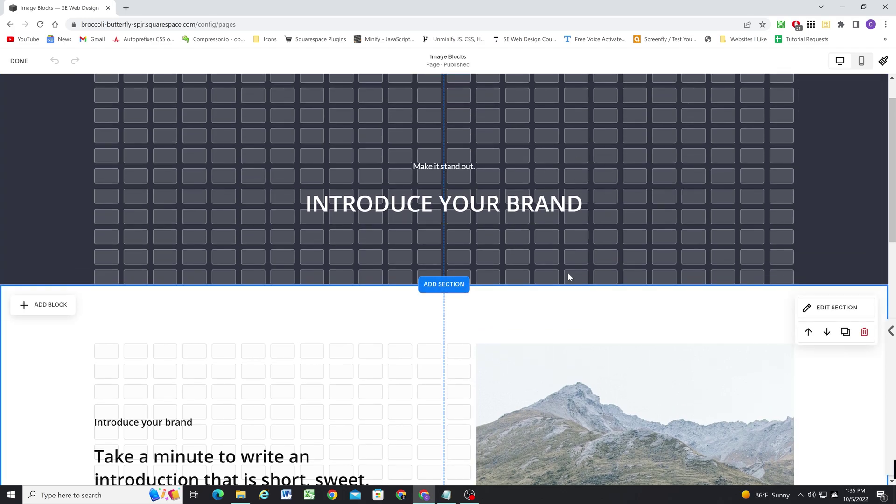
scroll(560, 246, down, 1)
scroll(607, 247, down, 1)
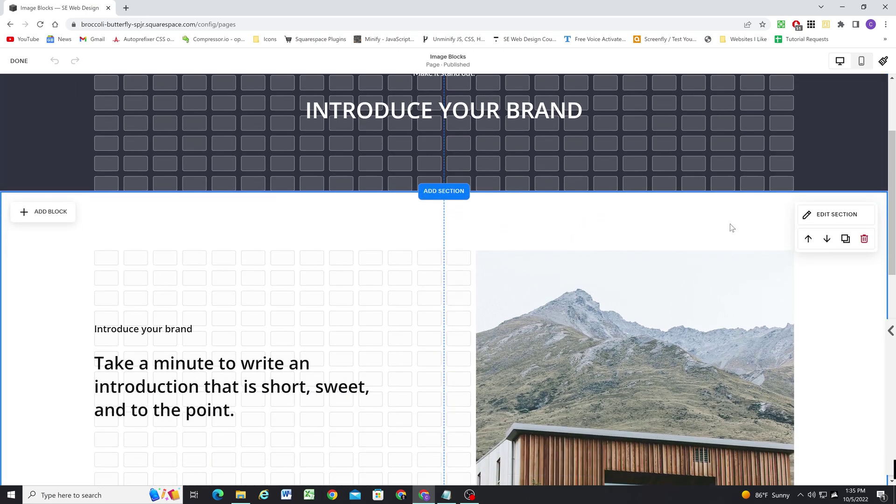
Turn off Fill Screen in the image section's Format settings so the section shortens
click(843, 211)
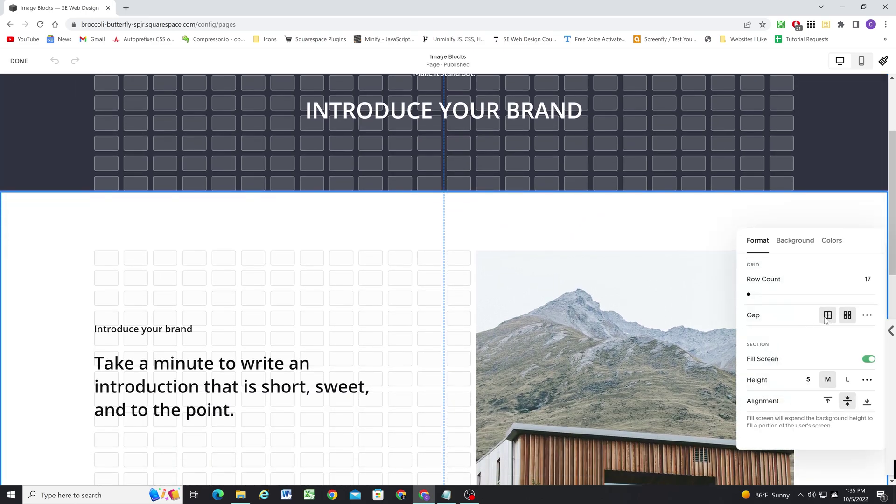
click(812, 360)
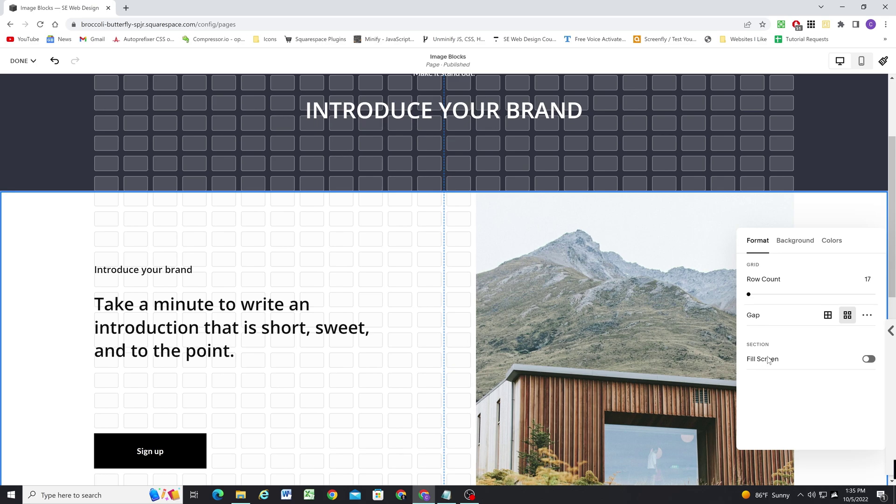
click(408, 219)
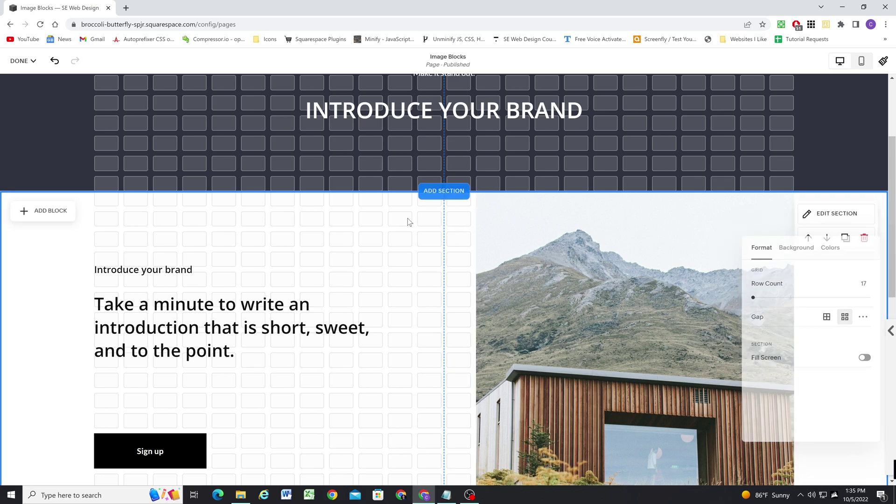
scroll(518, 247, up, 1)
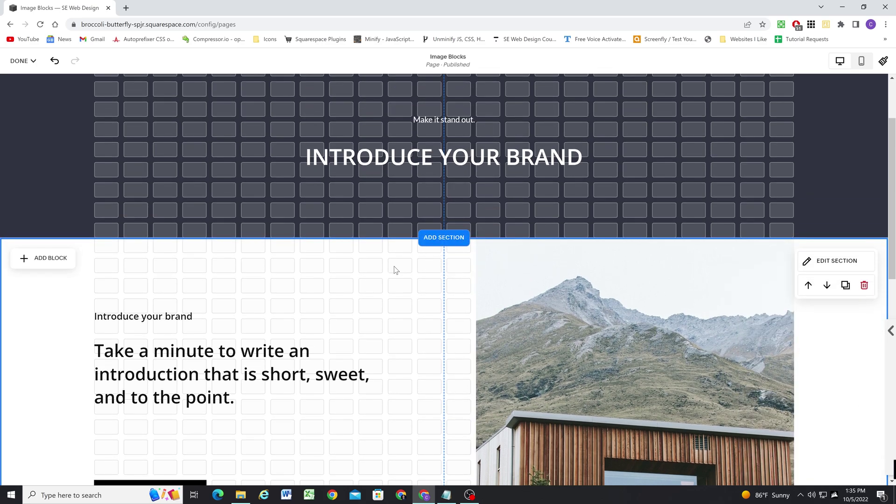
Add a shape block and stretch it edge to edge across the image section's top
click(50, 258)
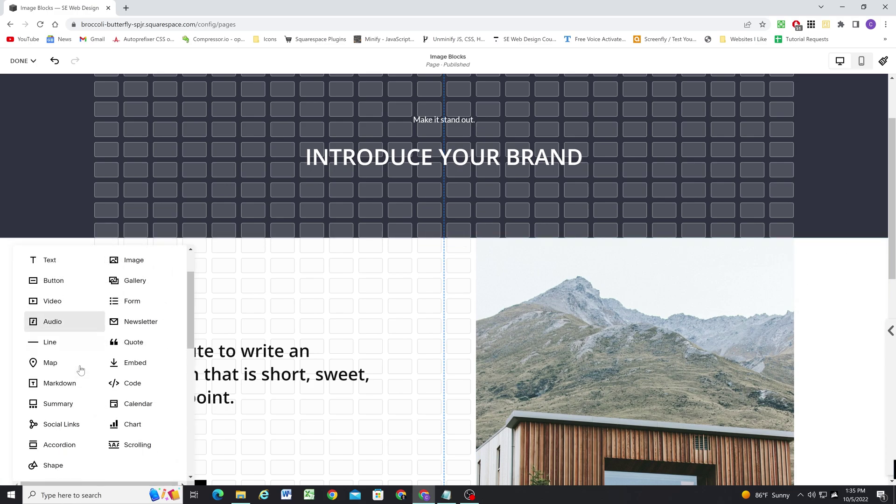
scroll(77, 383, down, 2)
click(53, 430)
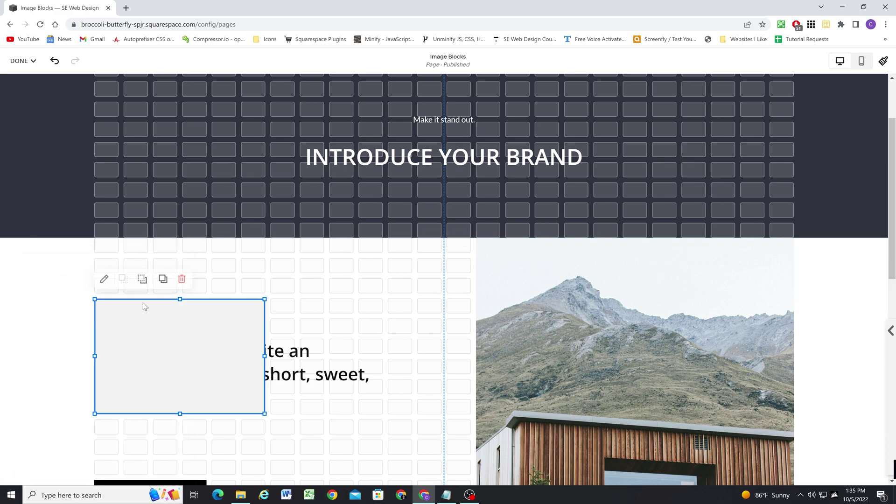
drag(159, 349, 160, 292)
drag(94, 294, 13, 280)
drag(264, 296, 847, 279)
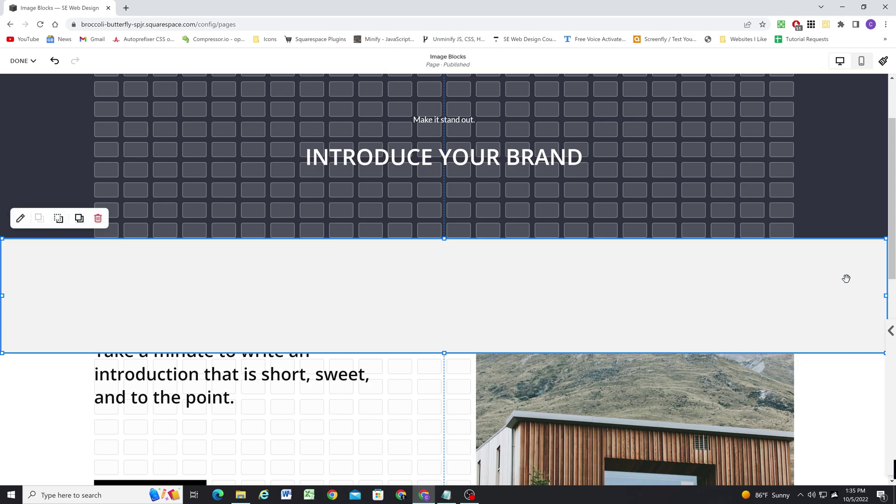
Fill the full-width shape with the dark navy palette colour
click(20, 218)
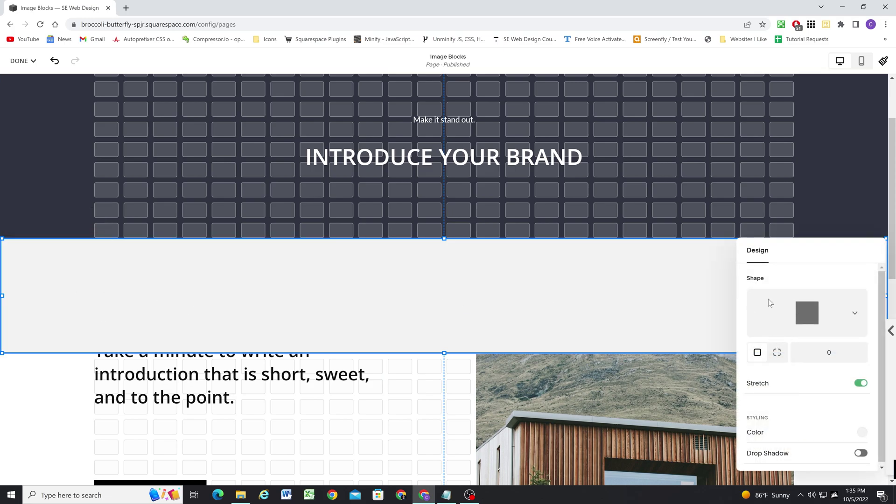
scroll(774, 415, down, 1)
click(770, 434)
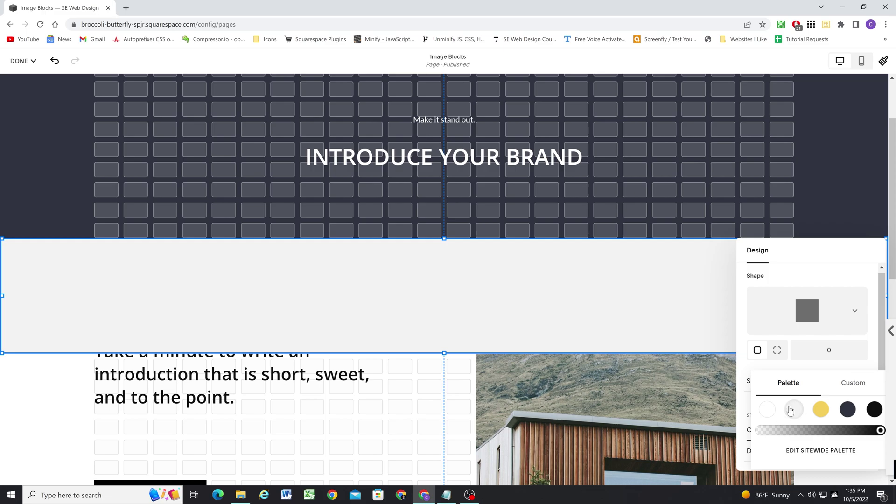
click(849, 410)
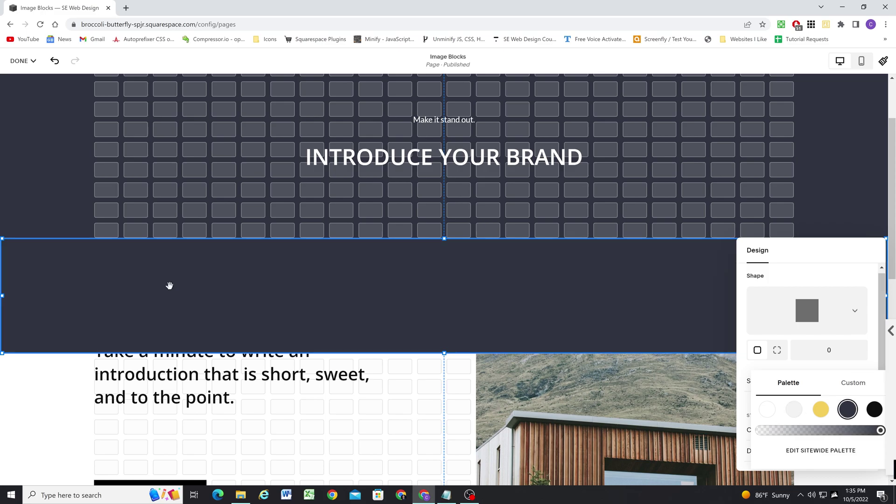
scroll(477, 371, down, 2)
click(156, 296)
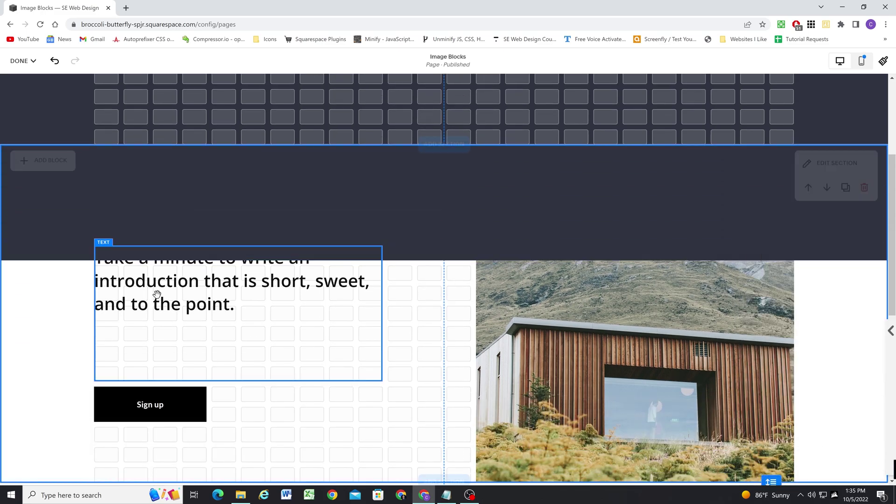
click(57, 189)
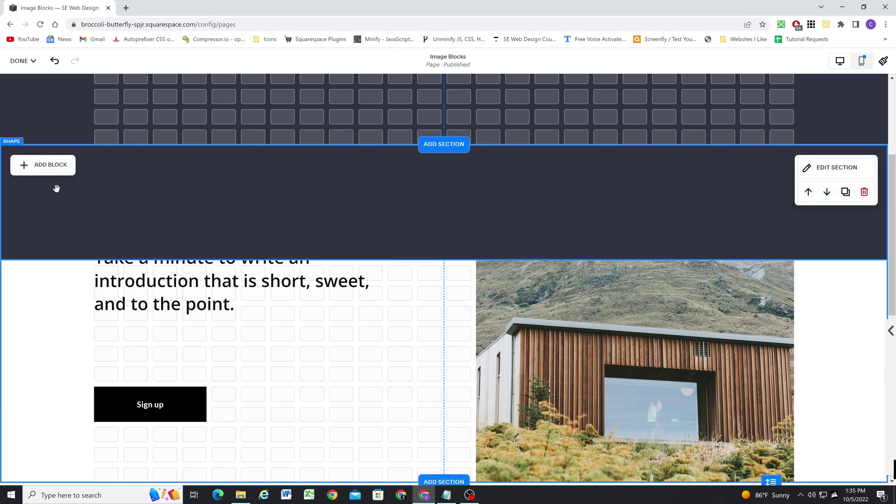
click(176, 202)
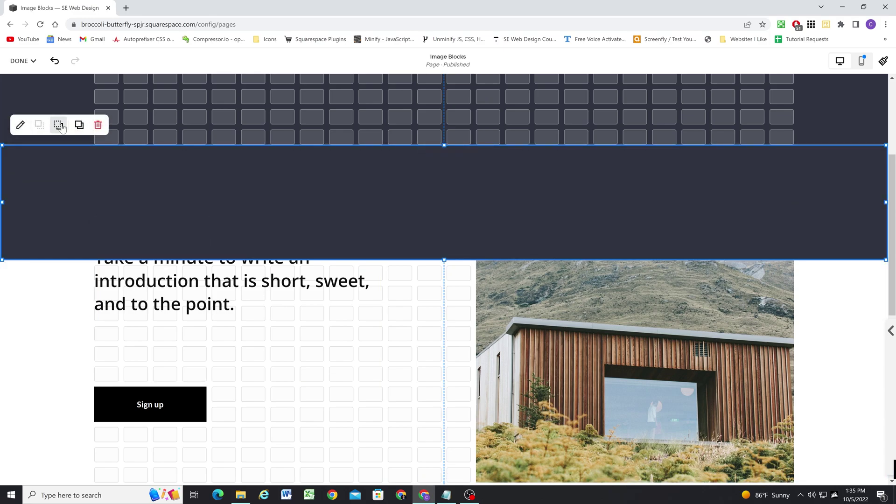
Send the navy shape back two layers, behind the text and image
click(61, 126)
click(62, 127)
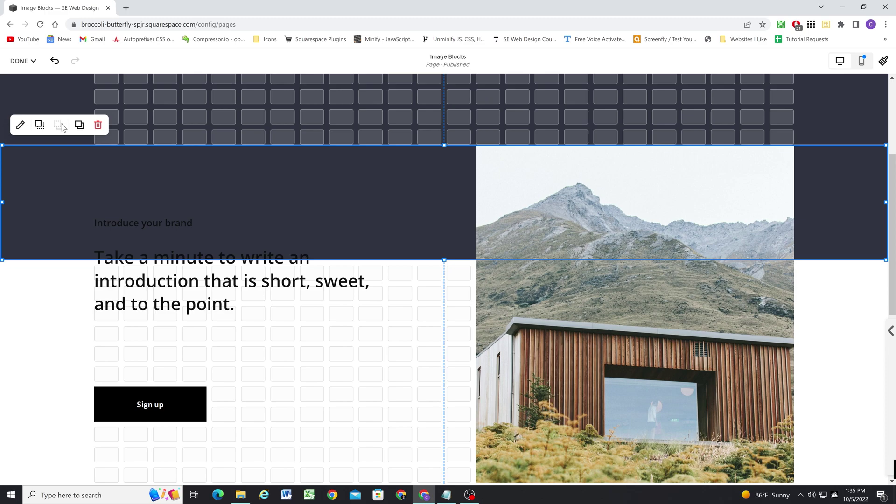
click(420, 398)
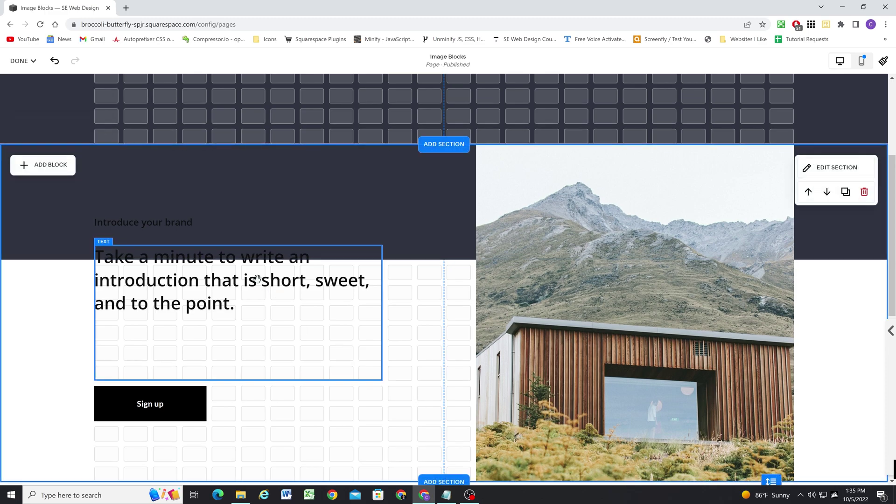
scroll(113, 126, down, 2)
Move the heading and paragraph below the navy band, shorten the paragraph, and reposition the mountain image
click(114, 126)
shift+click(159, 255)
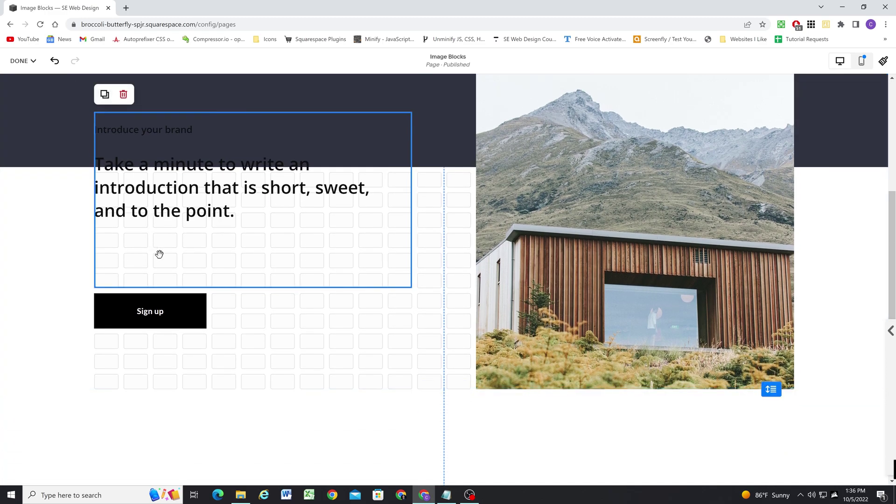
drag(186, 230, 191, 395)
click(250, 400)
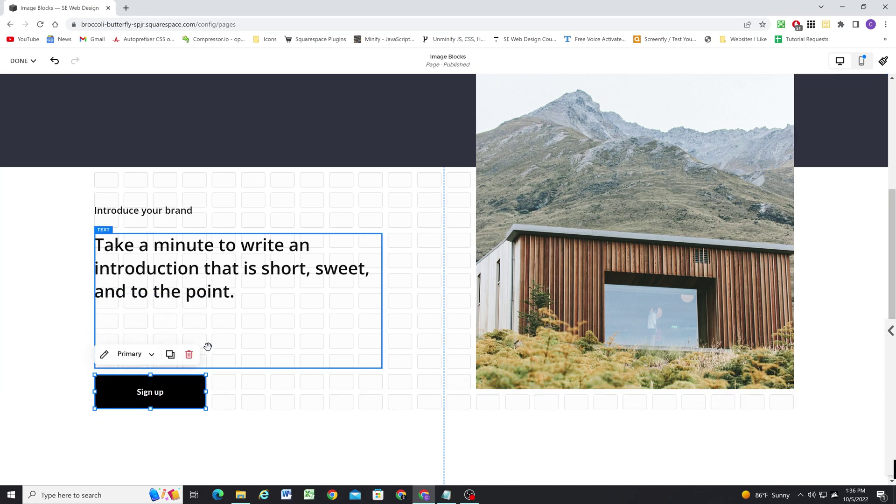
click(226, 363)
drag(226, 363, 235, 310)
drag(186, 386, 185, 327)
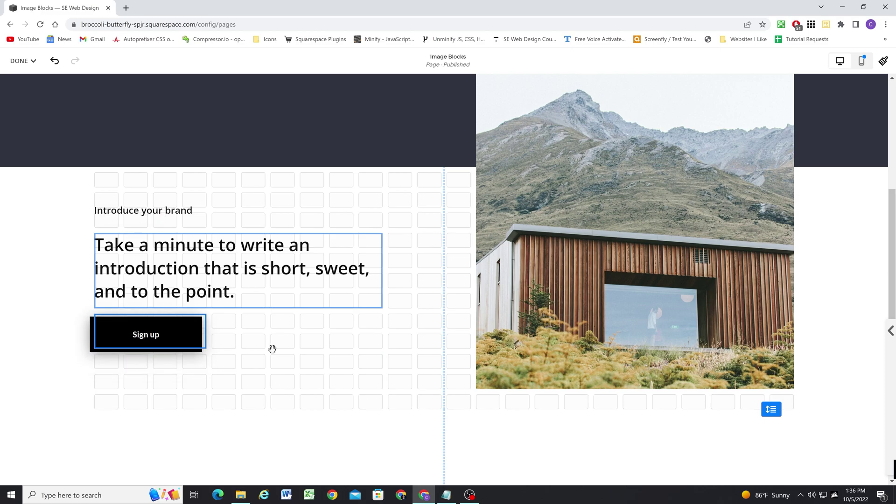
scroll(540, 272, up, 1)
drag(591, 230, 574, 262)
Make the dark navy band shorter
scroll(570, 266, up, 4)
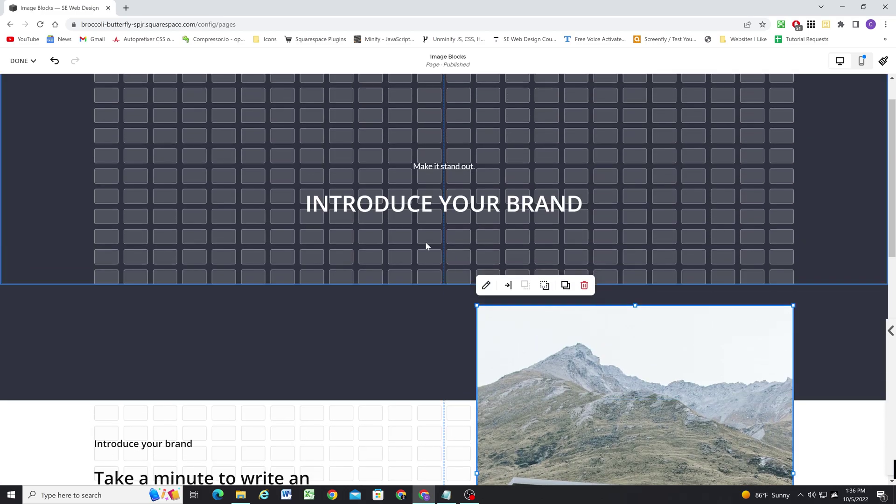
scroll(426, 244, down, 2)
scroll(349, 302, down, 3)
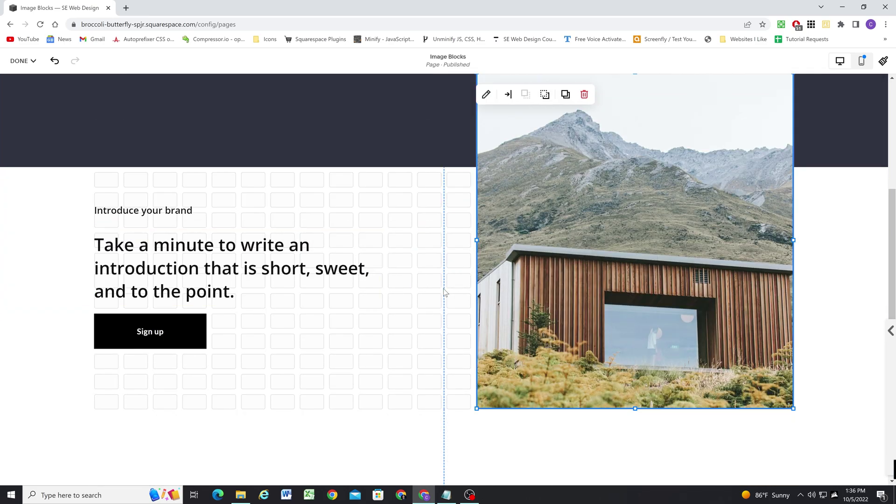
scroll(444, 292, up, 4)
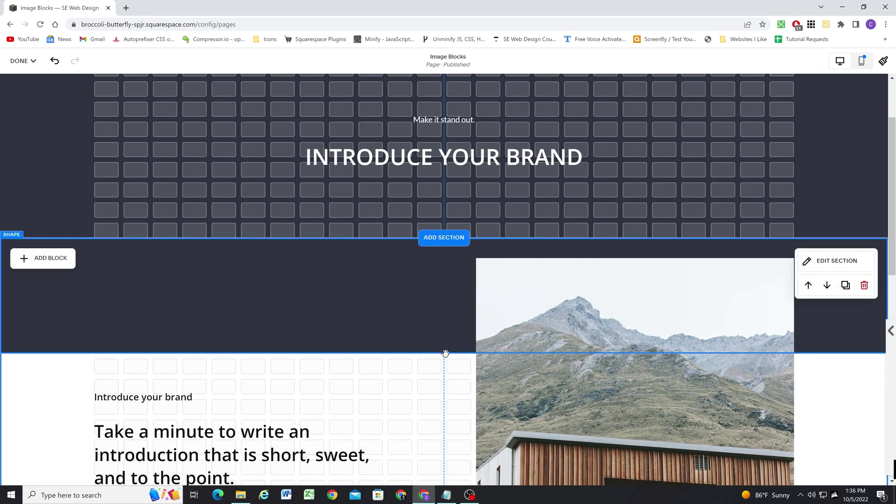
drag(441, 353, 448, 310)
Lift the heading, paragraph and Sign up button together to sit just beneath the navy band
scroll(187, 252, down, 1)
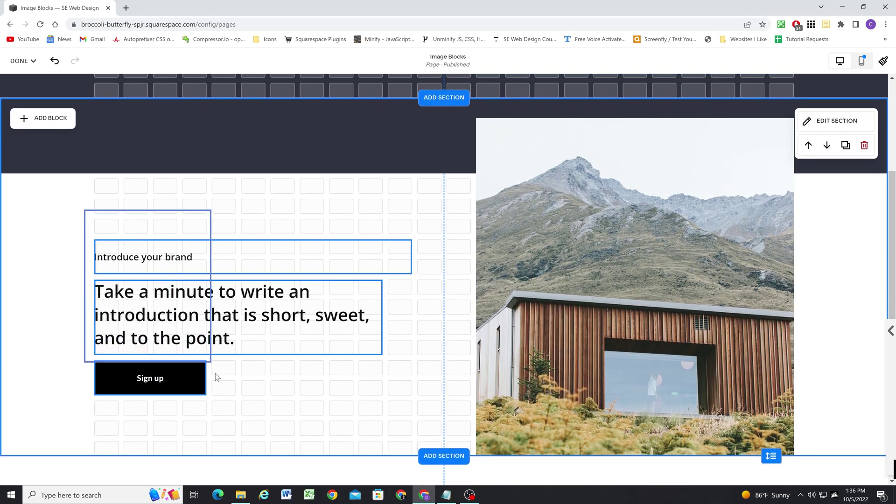
drag(217, 378, 236, 406)
drag(264, 320, 264, 286)
click(337, 388)
scroll(109, 320, up, 3)
scroll(396, 284, down, 1)
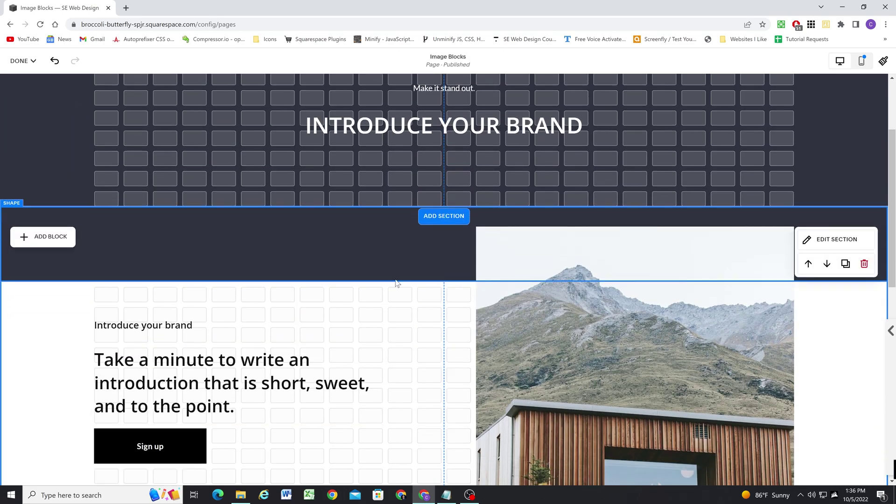
scroll(396, 283, down, 5)
scroll(380, 360, up, 5)
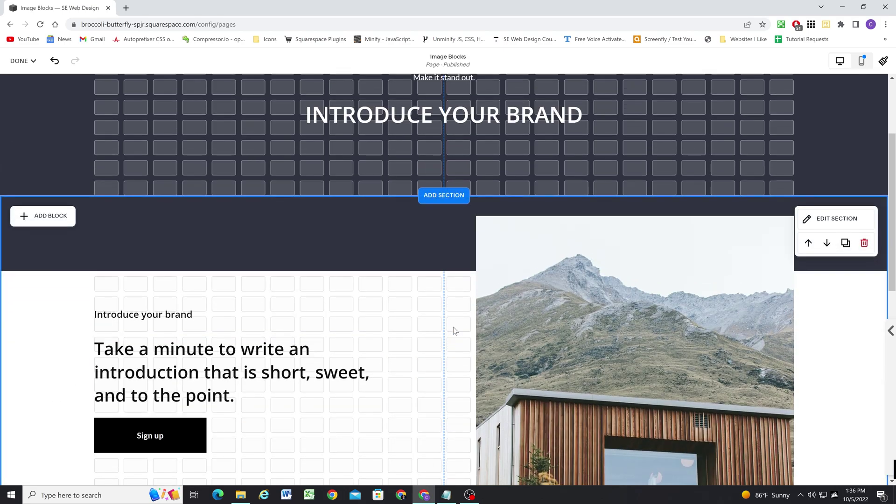
scroll(356, 274, up, 1)
scroll(310, 262, down, 1)
scroll(248, 262, up, 2)
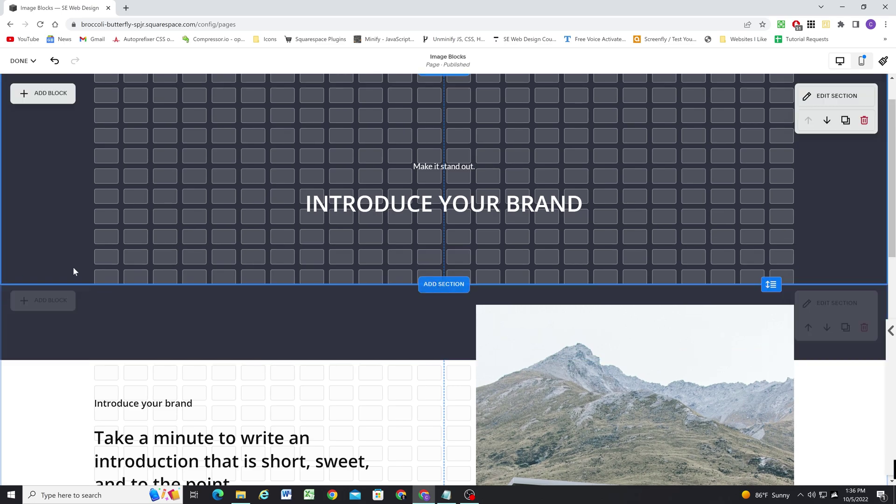
scroll(119, 289, down, 1)
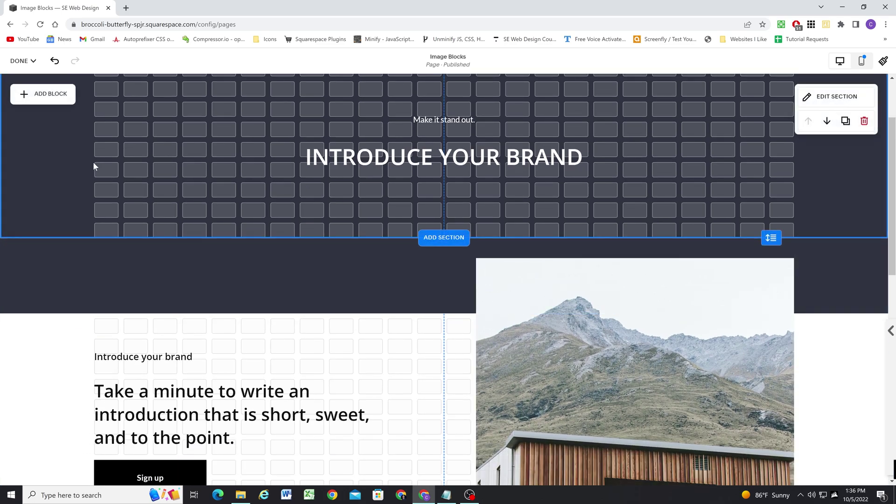
scroll(274, 229, up, 2)
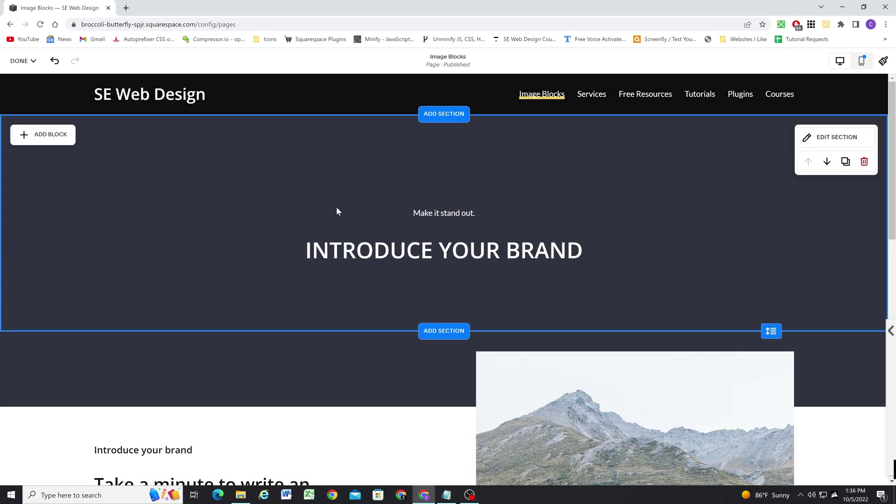
scroll(338, 211, down, 2)
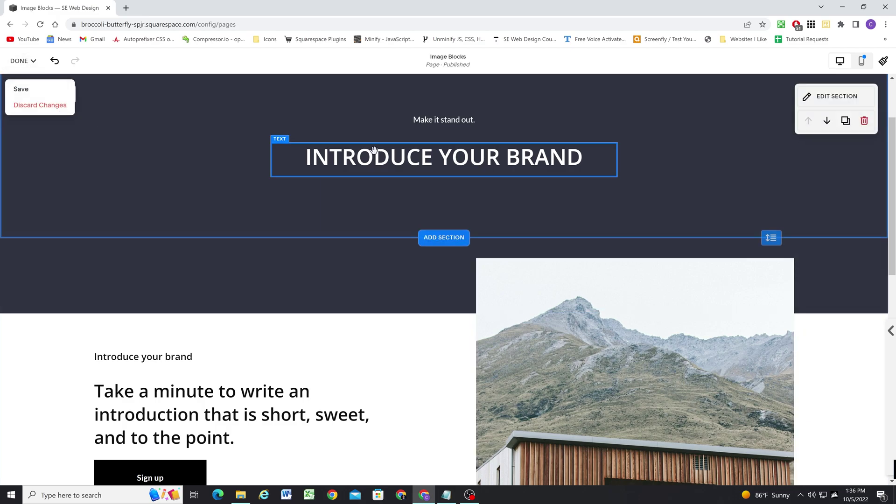
Reduce the hero section's bottom spacing, save the page, and review the preview
click(412, 196)
drag(771, 237, 771, 208)
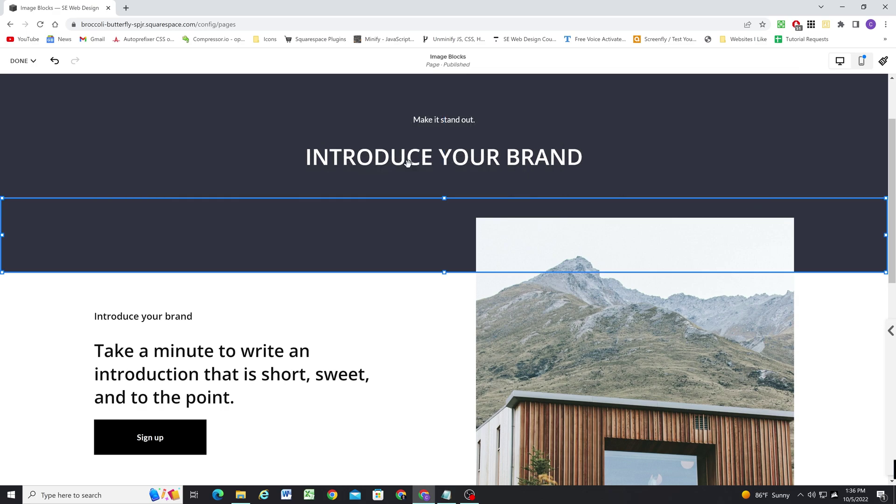
mouse_move(21, 61)
click(40, 88)
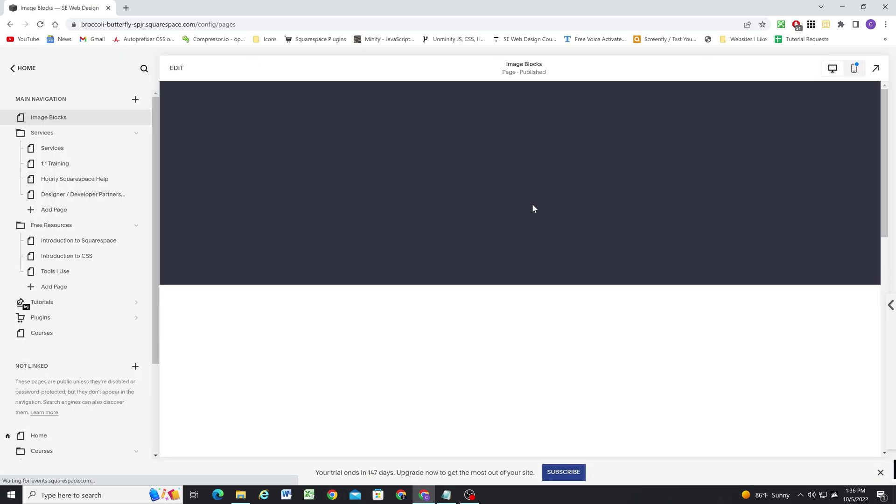
scroll(431, 201, down, 4)
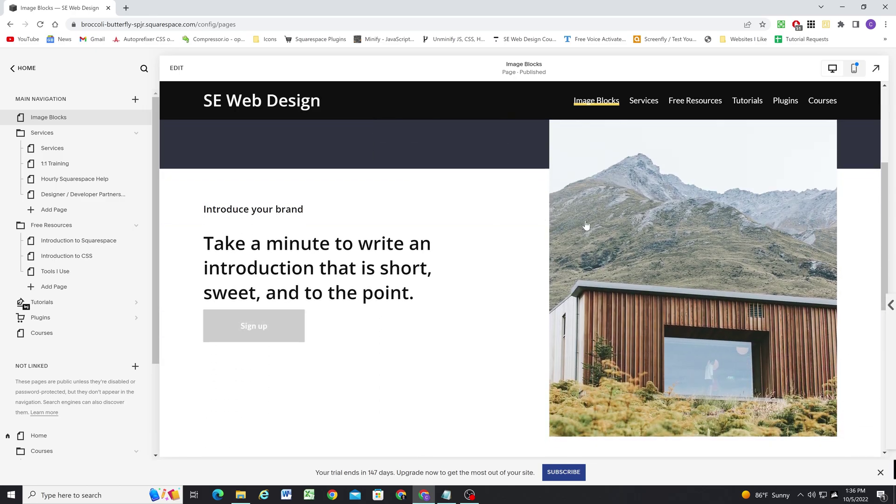
scroll(415, 274, up, 4)
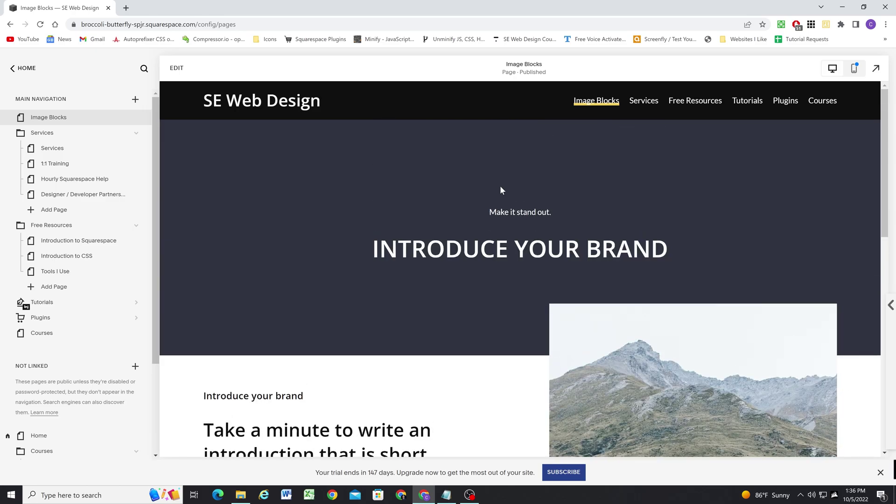
scroll(520, 276, down, 3)
scroll(530, 304, down, 3)
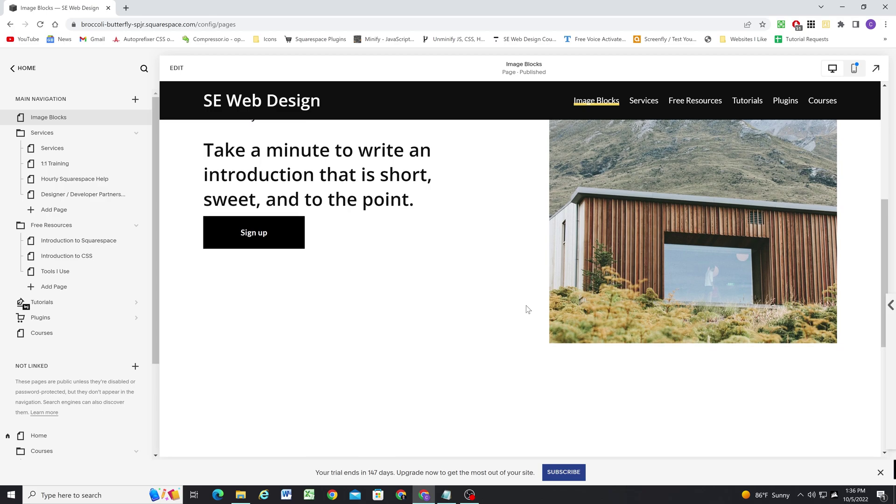
scroll(525, 306, up, 6)
scroll(514, 309, down, 4)
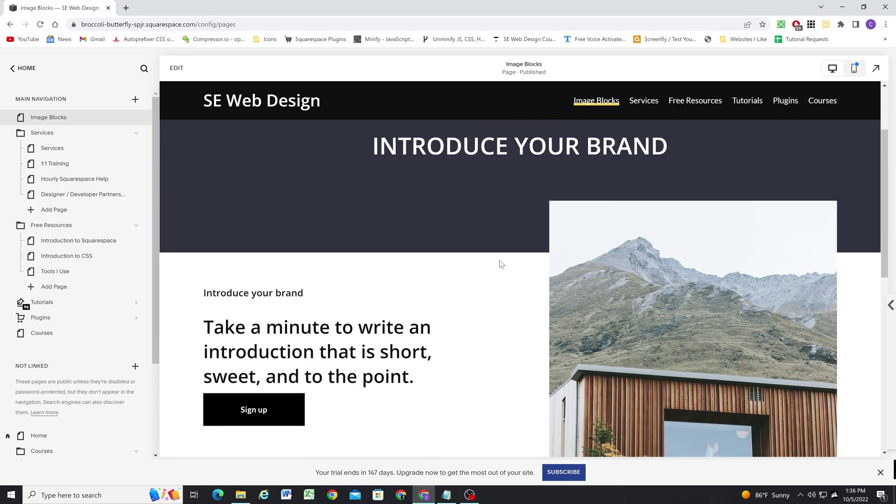
scroll(487, 293, up, 4)
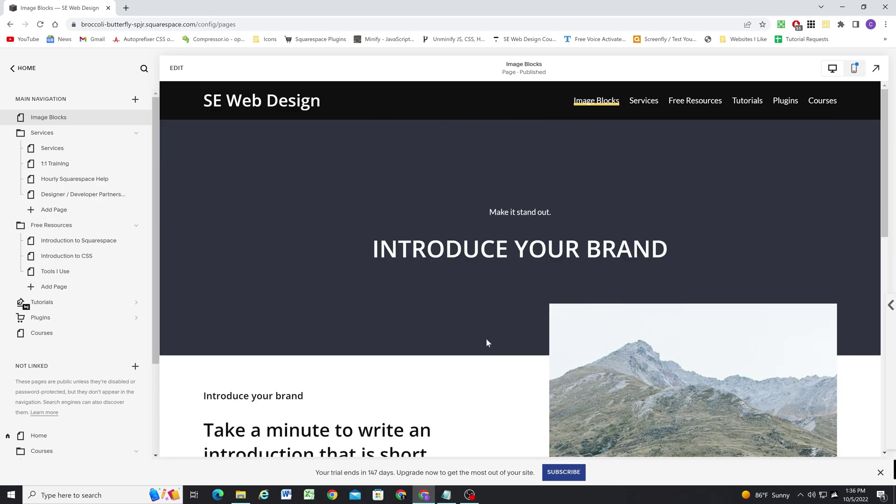
scroll(486, 338, down, 8)
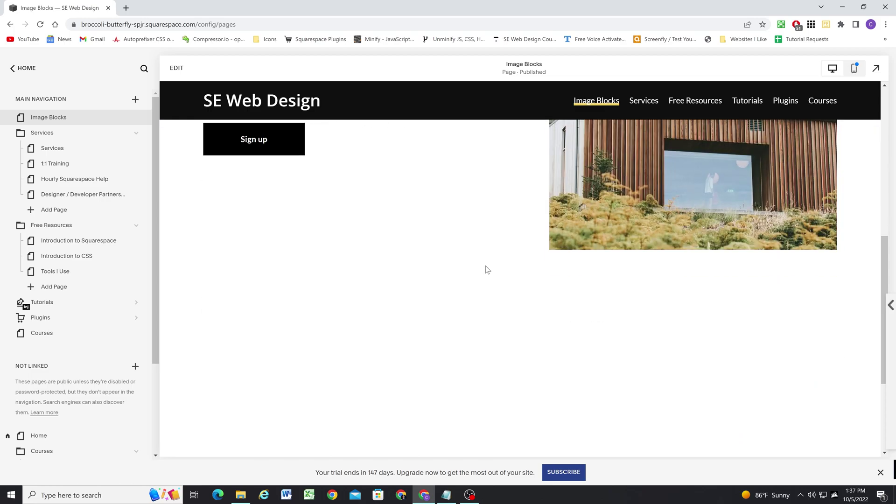
Reopen the Image Blocks page for editing
scroll(485, 270, down, 2)
click(486, 270)
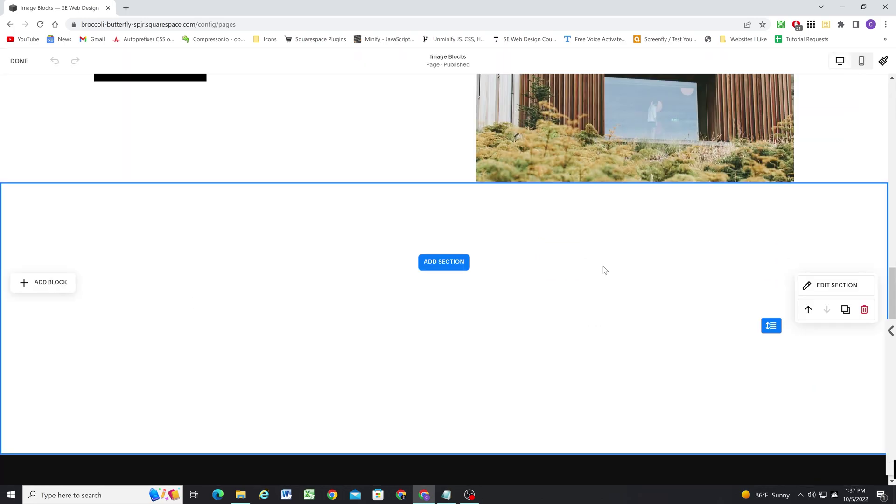
scroll(604, 267, down, 1)
scroll(583, 238, up, 5)
scroll(560, 216, up, 2)
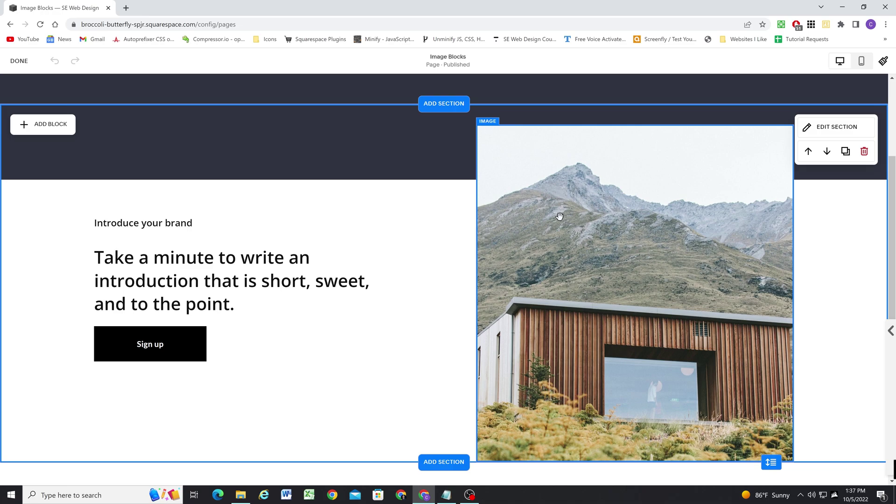
scroll(564, 205, down, 1)
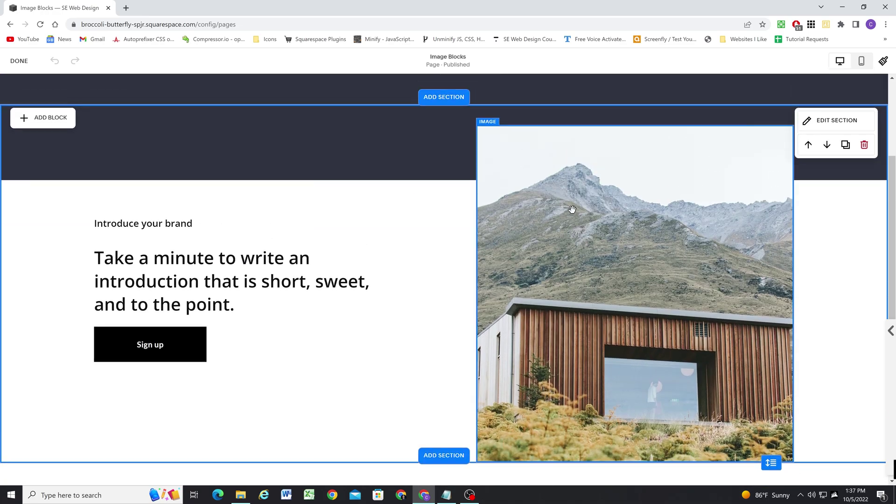
scroll(569, 213, up, 1)
scroll(577, 217, down, 2)
scroll(578, 234, up, 1)
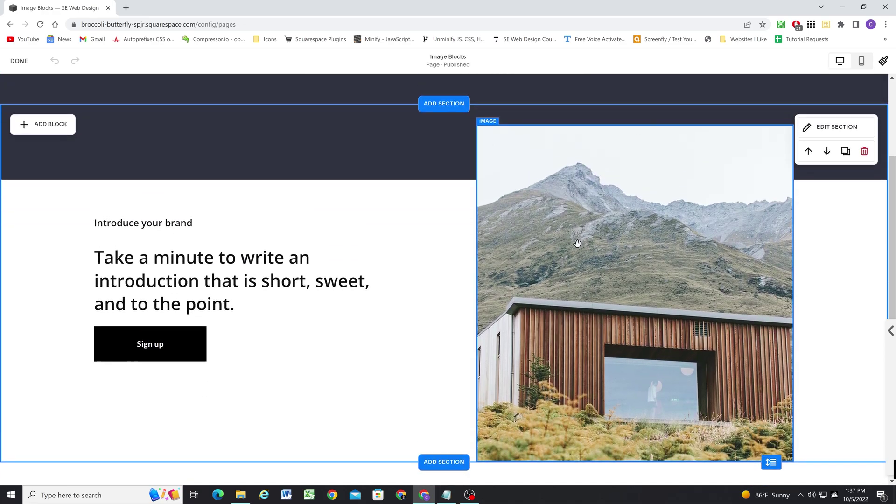
Add a shape block and resize it to cover the whole mountain and cabin image
click(51, 129)
scroll(58, 214, down, 3)
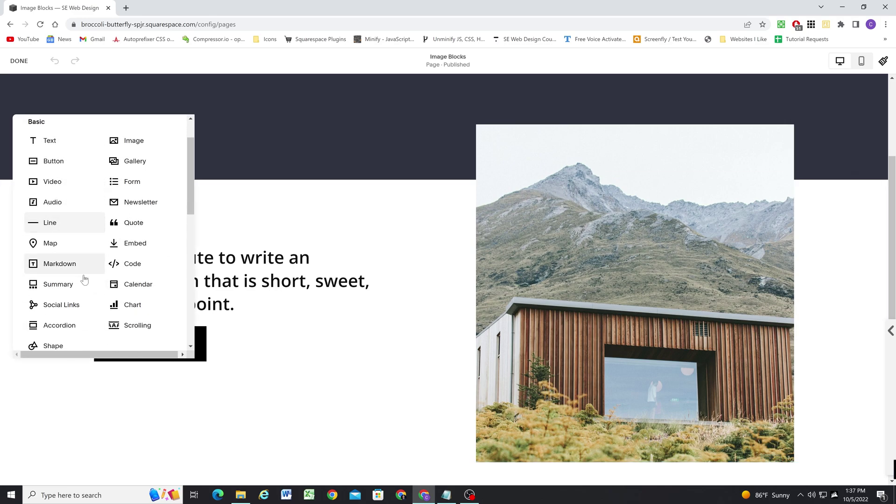
click(51, 296)
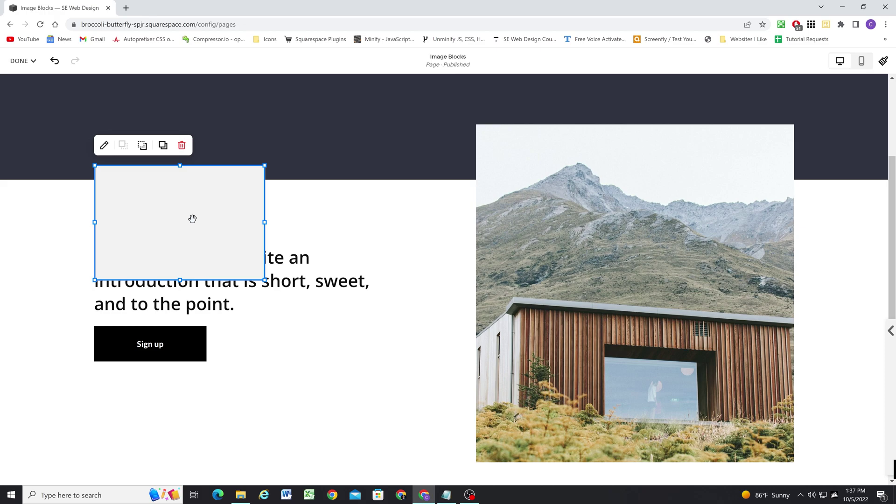
drag(192, 219, 580, 180)
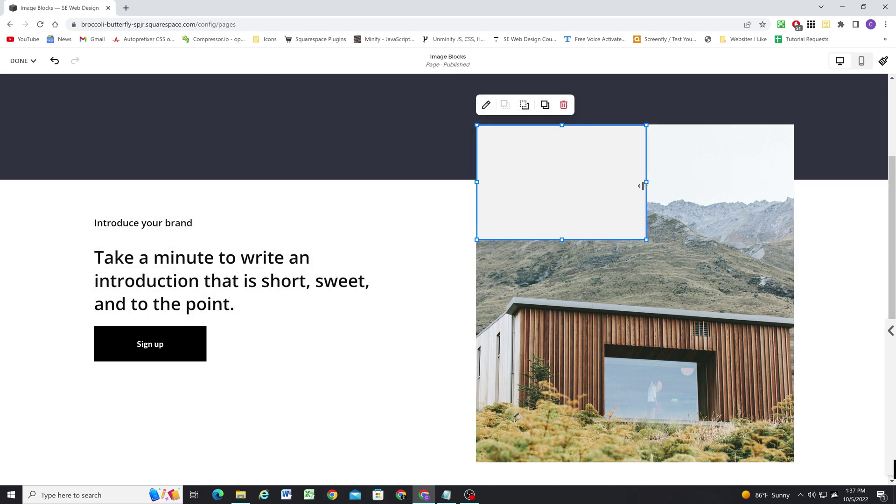
drag(670, 182, 793, 182)
drag(635, 240, 644, 461)
scroll(606, 294, down, 2)
scroll(606, 294, up, 2)
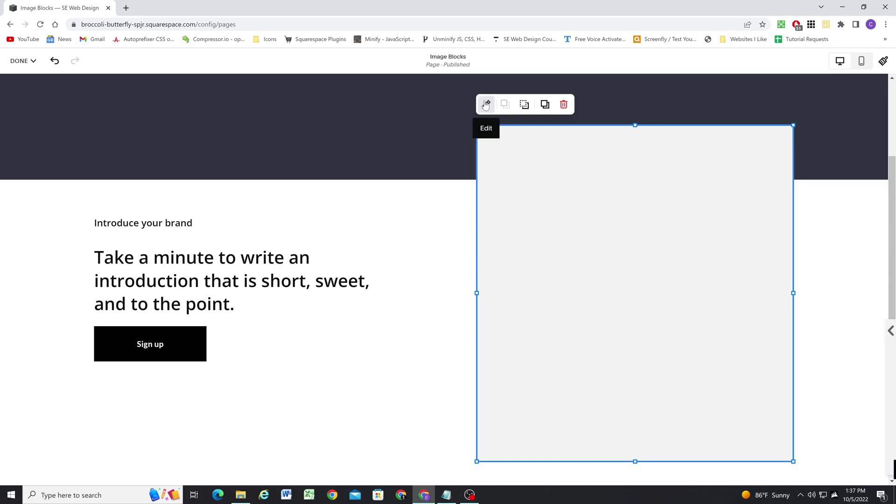
Colour the overlay shape dark navy with lowered opacity, then exit to the page preview
click(486, 105)
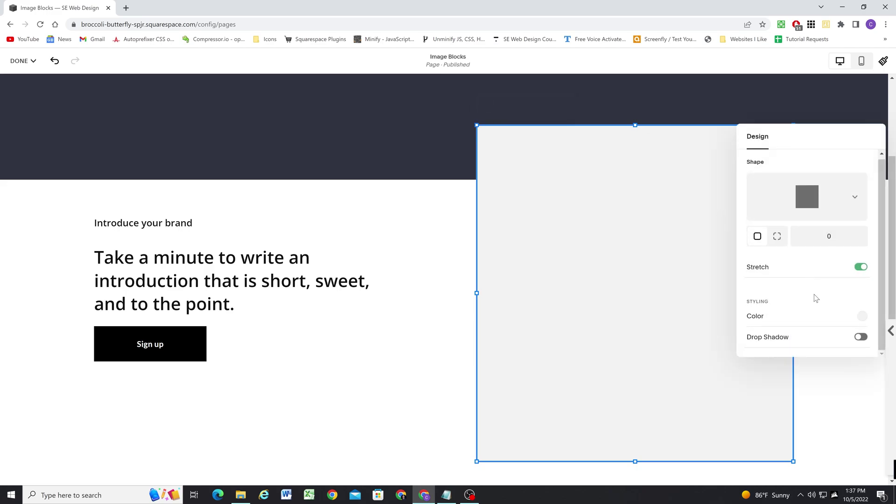
click(864, 318)
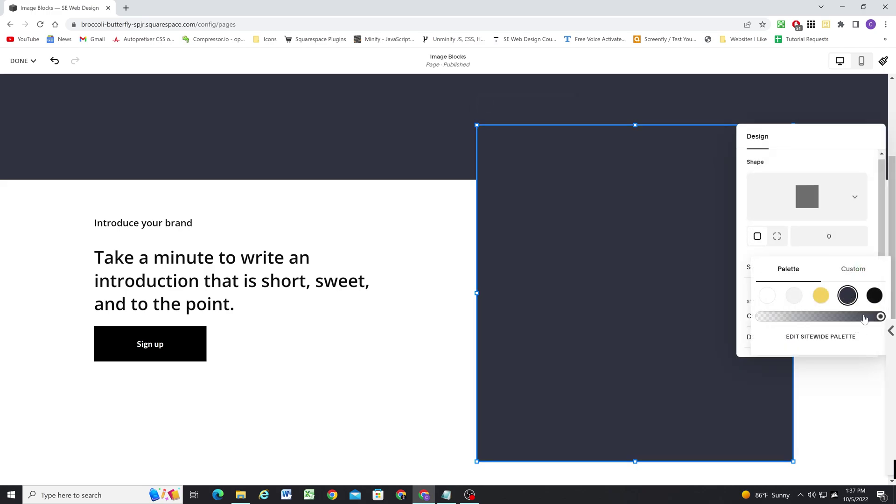
drag(834, 317, 814, 317)
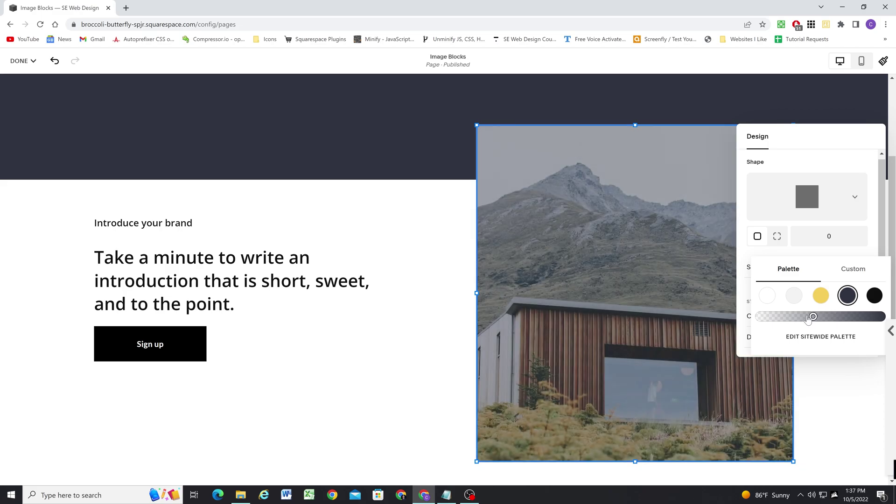
click(744, 286)
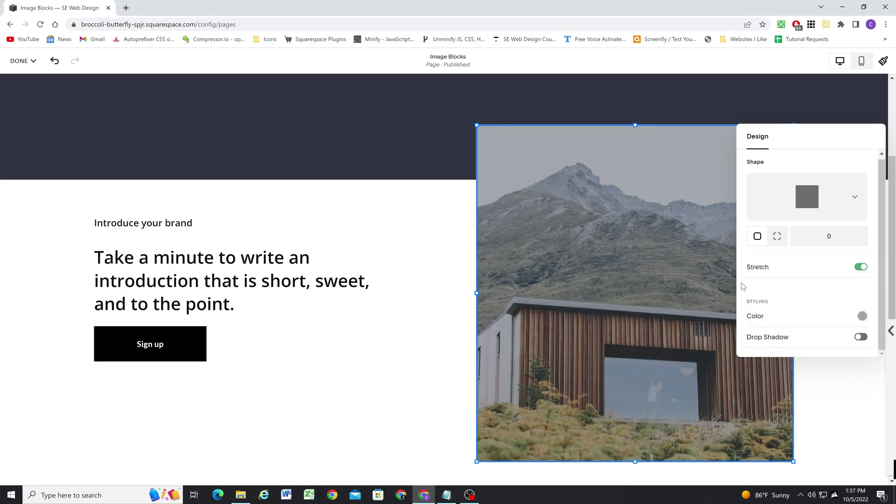
key(Escape)
key(Escape)
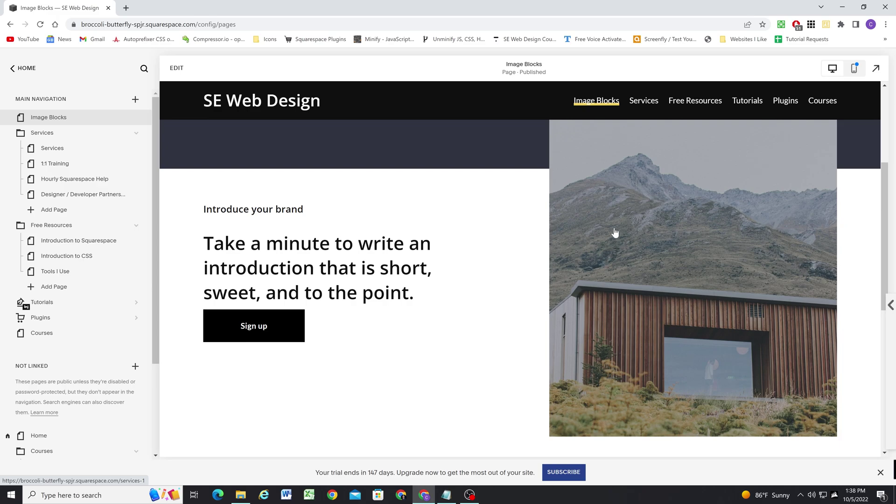
Open Design > Custom CSS and inspect the shape-block pointer-events rules
click(23, 68)
click(32, 146)
click(38, 263)
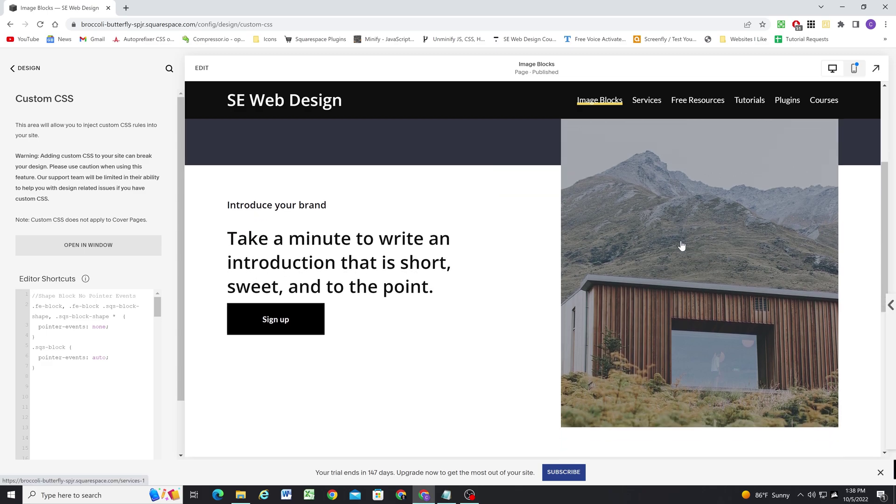
drag(44, 367, 29, 314)
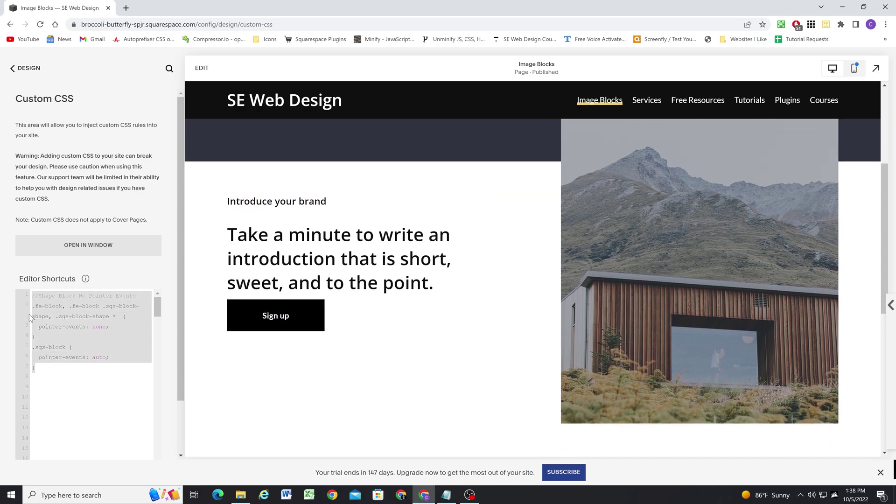
click(53, 359)
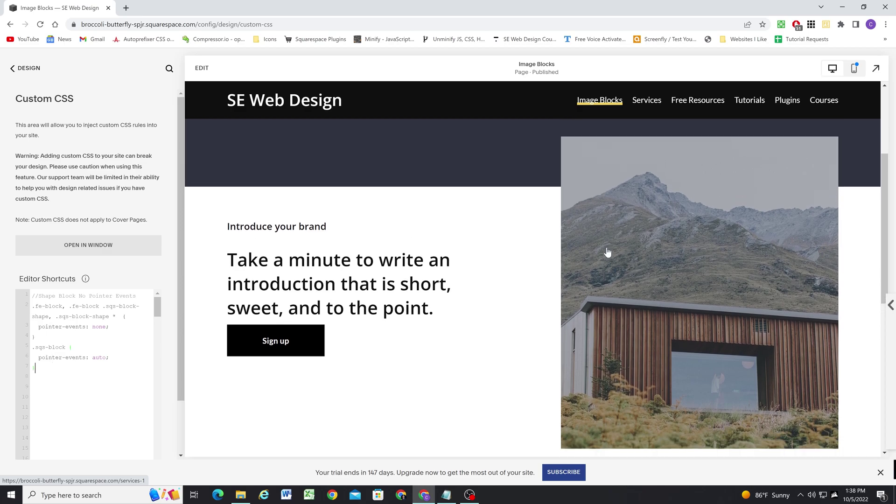
Insert a grey shape block into the empty section and widen it to the right
scroll(344, 168, down, 6)
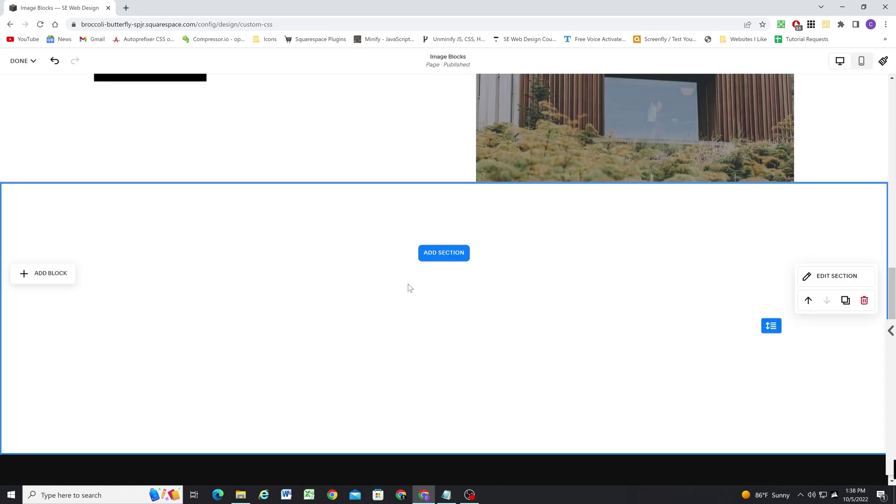
scroll(280, 271, down, 1)
click(49, 160)
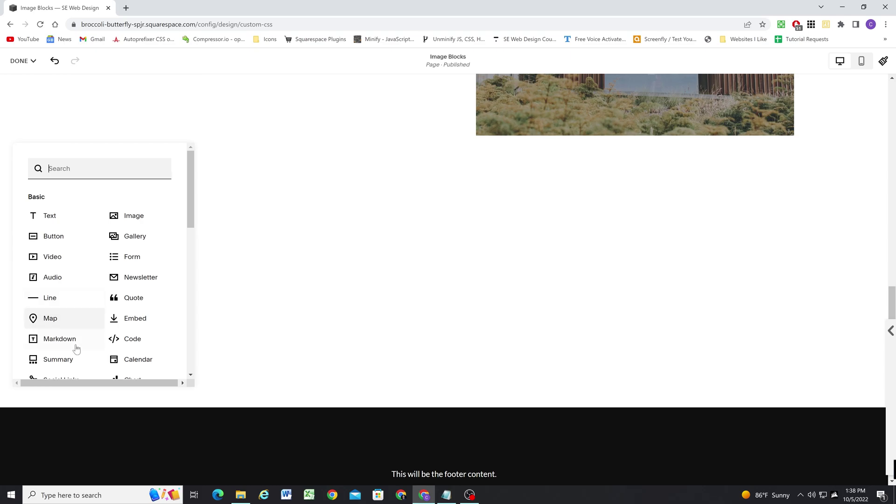
scroll(78, 322, down, 2)
click(54, 326)
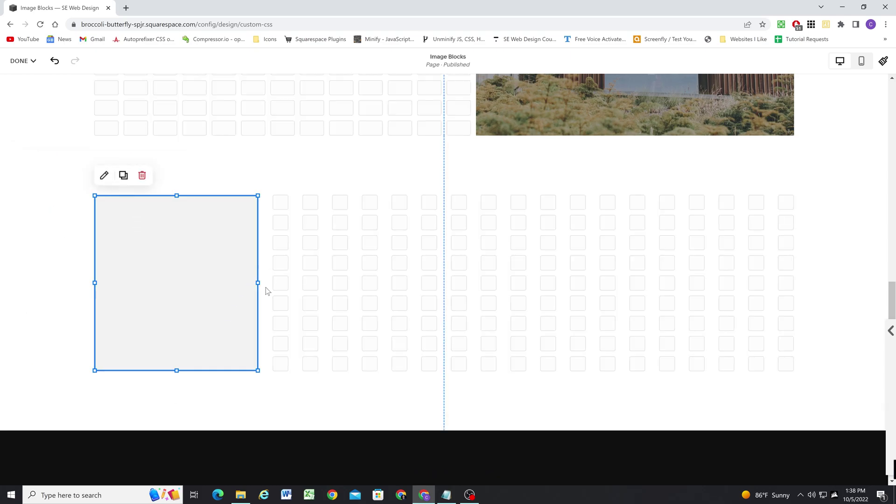
drag(259, 286, 312, 282)
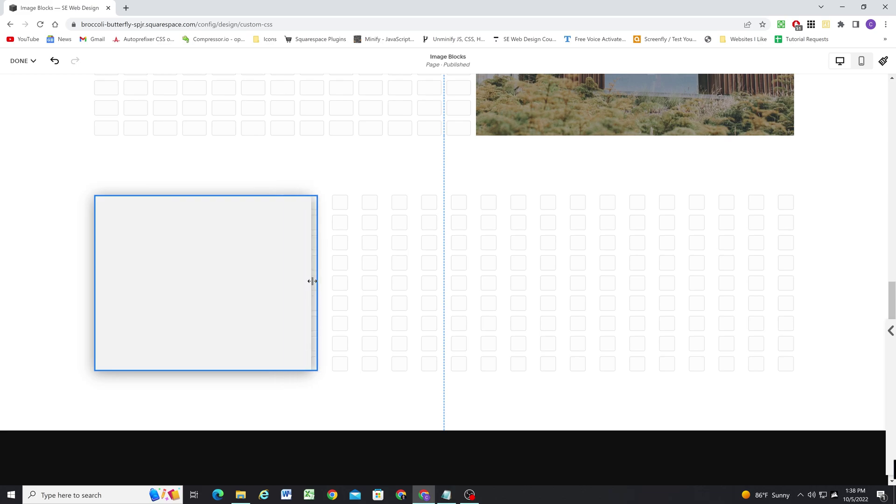
Place an empty text block onto the upper part of the grey card
click(66, 161)
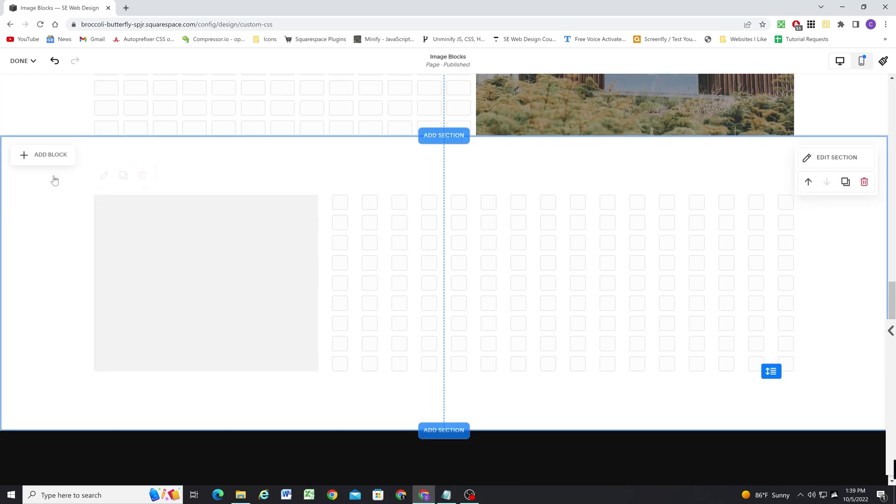
click(25, 155)
drag(60, 219, 121, 239)
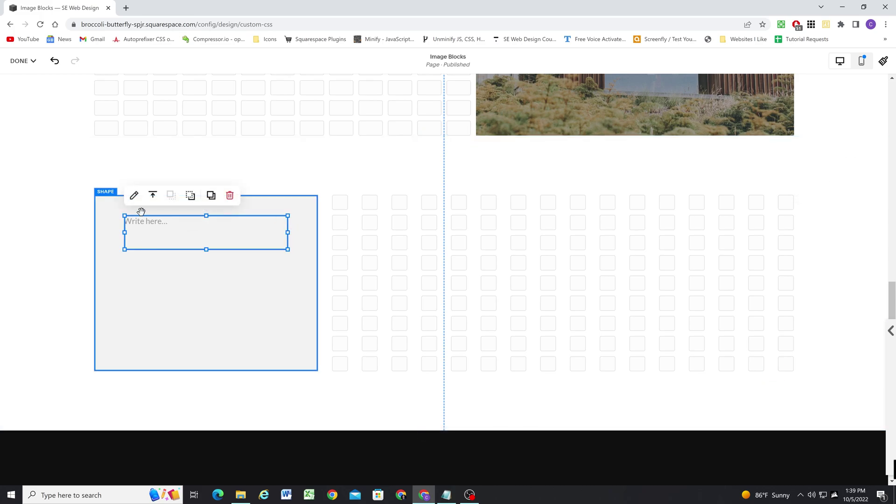
Type 'Headline' as a centred Heading 3 and add a body paragraph beneath it
click(183, 239)
text(Headline)
key(ctrl+a)
click(158, 191)
click(146, 254)
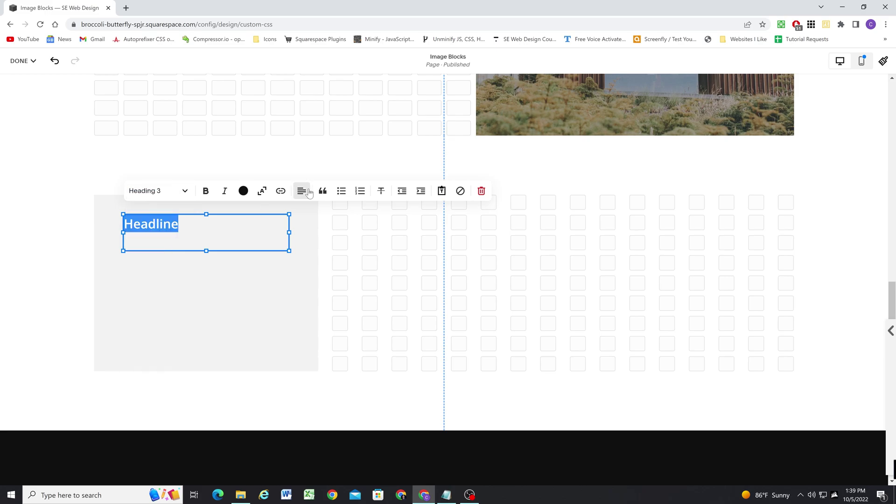
click(308, 192)
click(247, 225)
key(Return)
text(This is some body copy that I am writing but it)
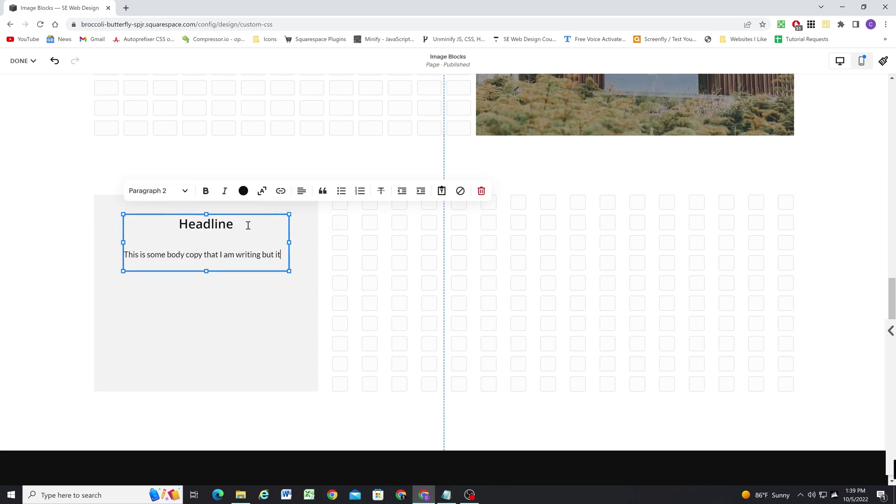
text( doesn't matter because its a video. Click the button below to learn more.)
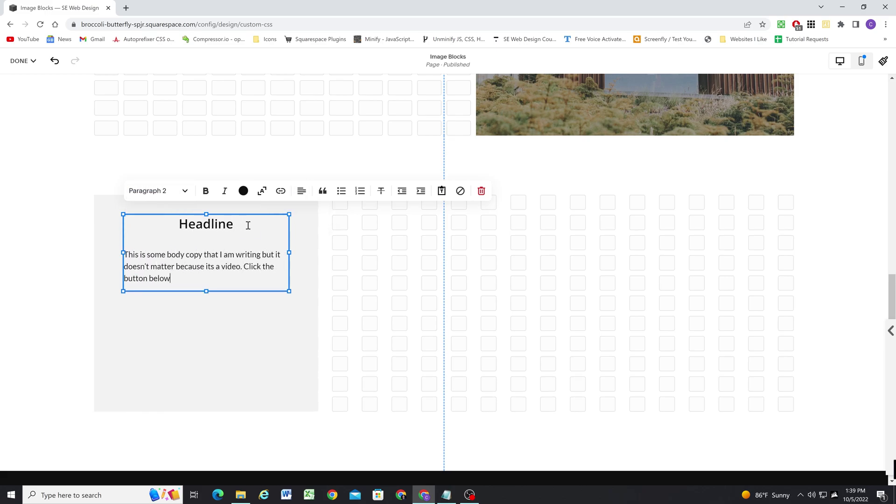
Insert a Learn more button below the body paragraph in the grey card
click(38, 154)
click(53, 236)
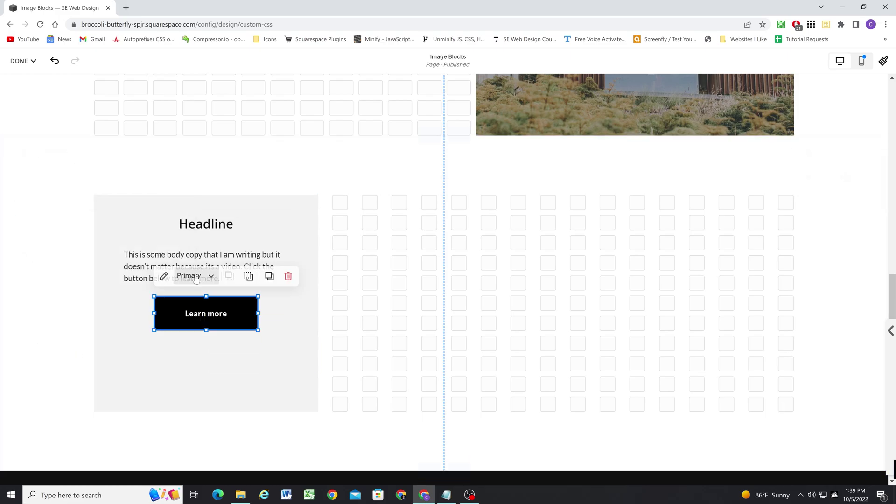
click(209, 397)
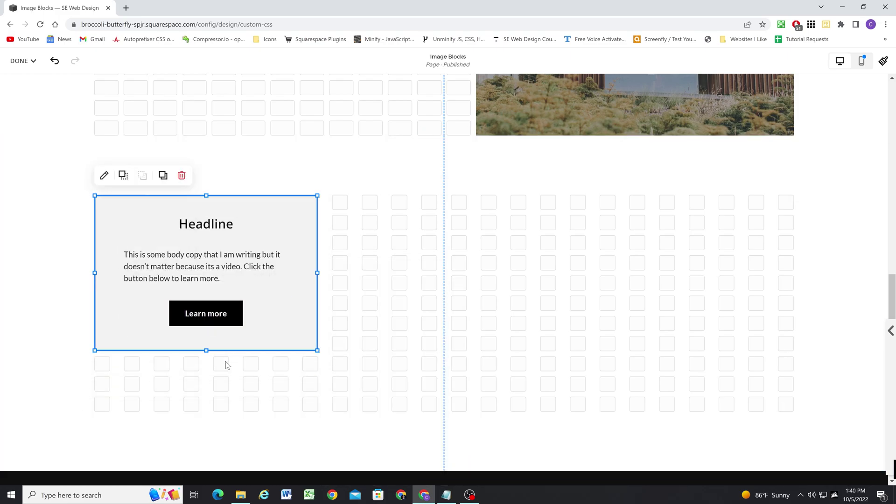
click(397, 254)
scroll(379, 284, up, 1)
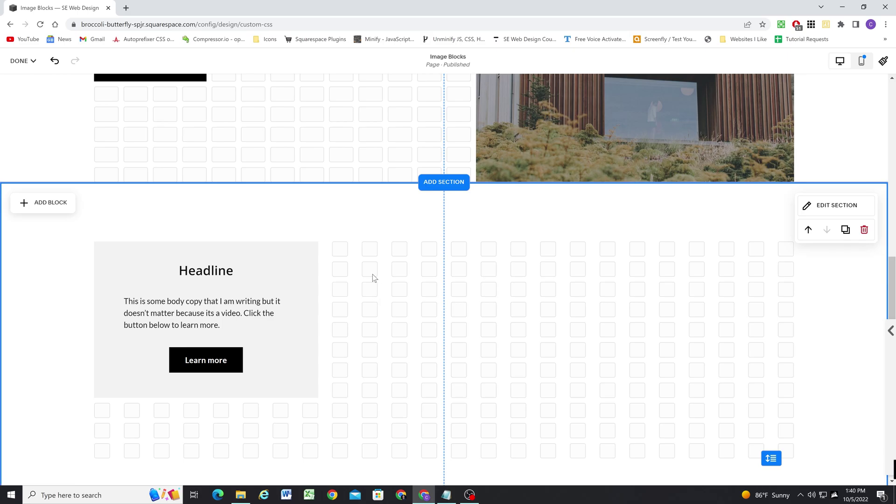
scroll(365, 308, down, 1)
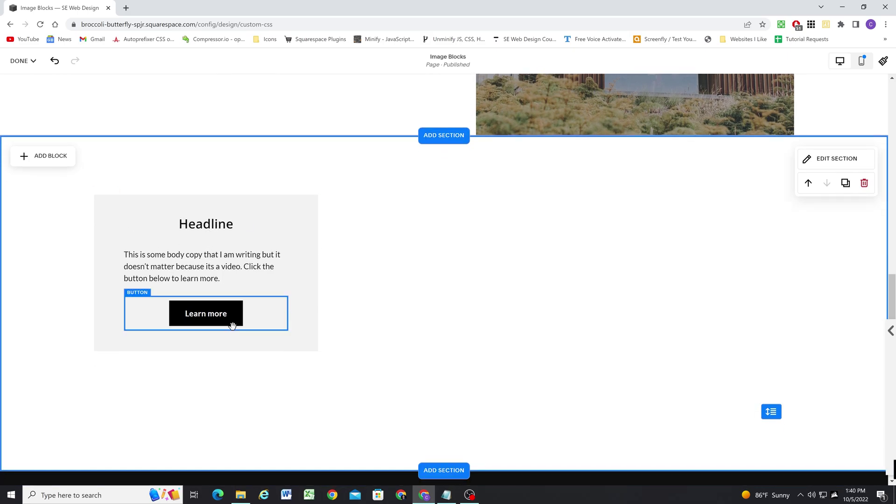
scroll(402, 308, up, 1)
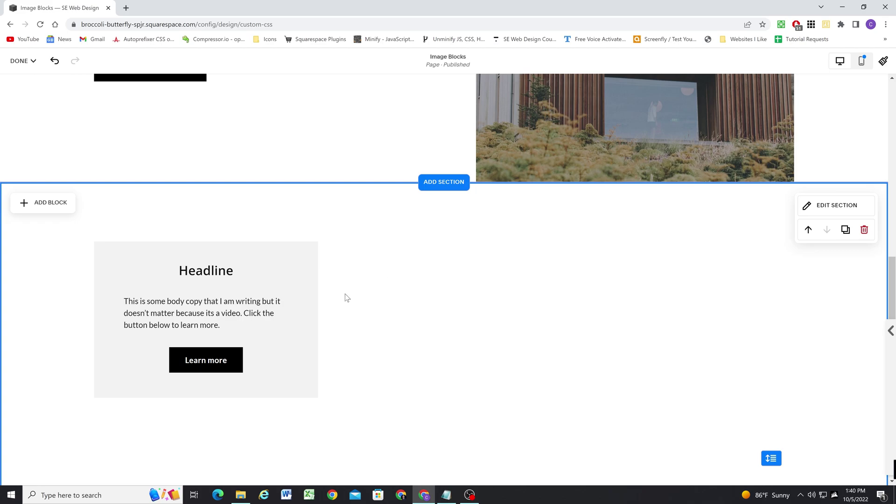
Center-align the body paragraph in the grey card's text block
click(223, 322)
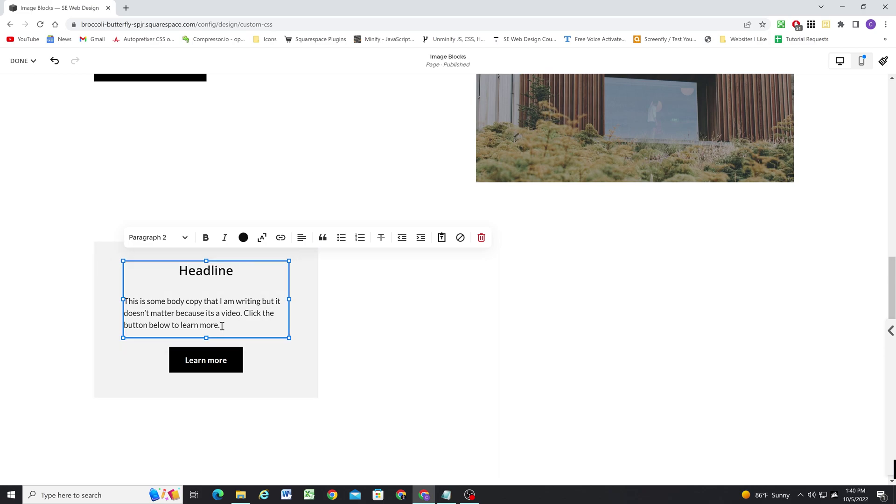
drag(223, 326, 124, 296)
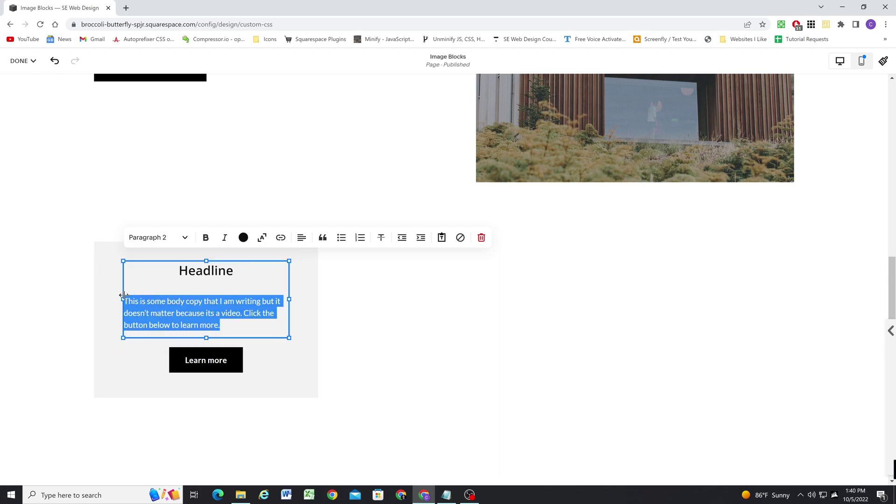
click(302, 237)
click(300, 260)
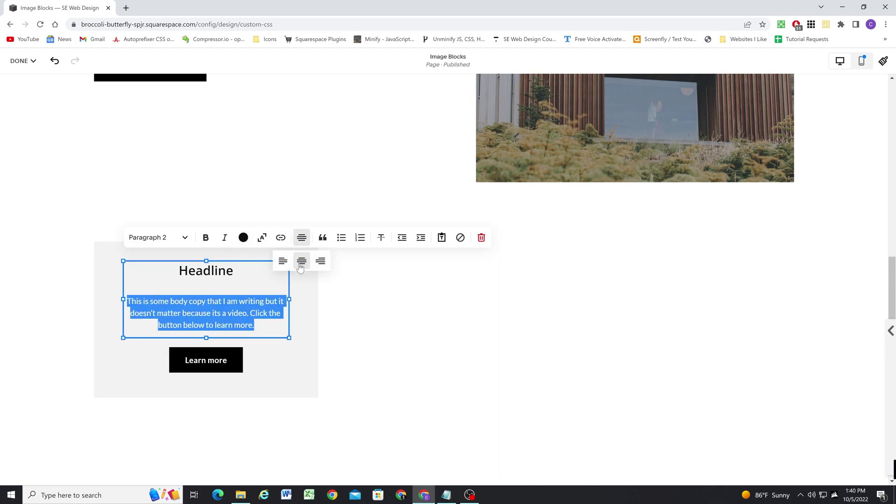
click(380, 322)
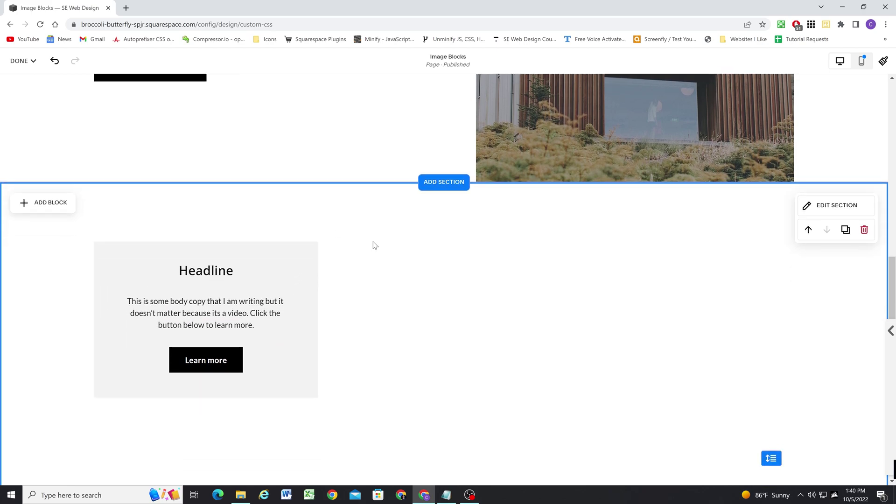
scroll(350, 254, down, 1)
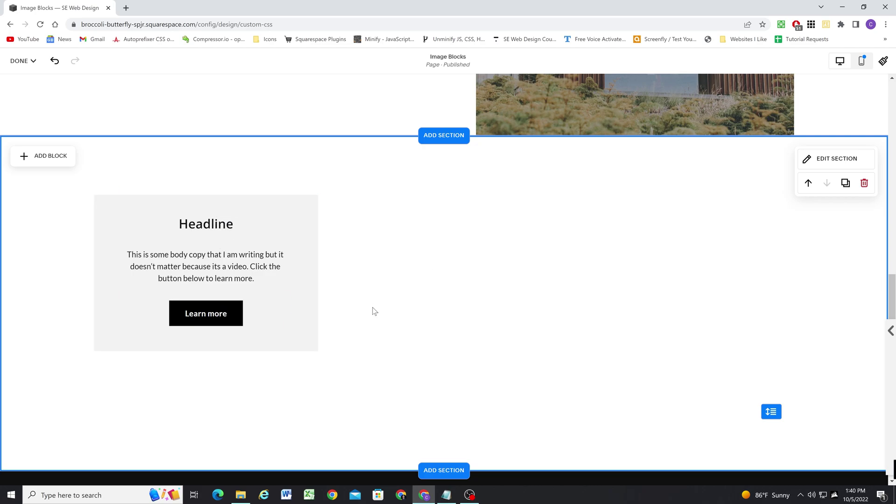
click(300, 285)
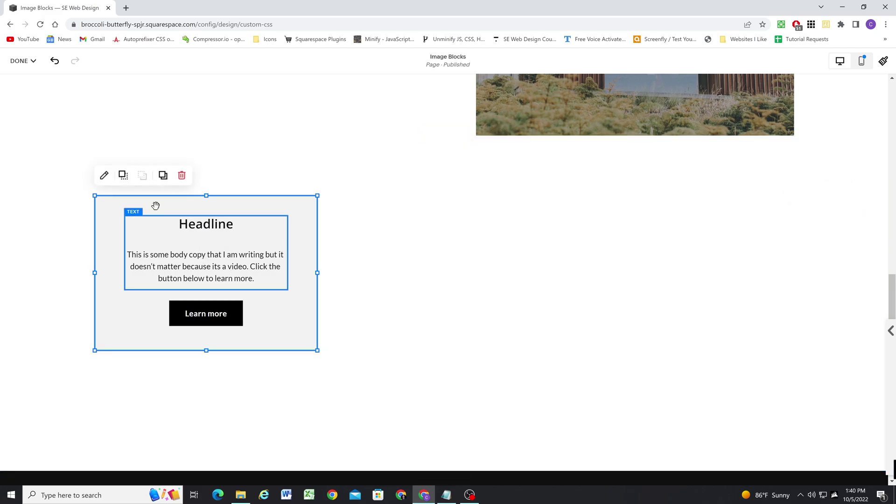
Turn on the grey card's drop shadow in black, with 9px blur and lowered colour opacity
click(105, 175)
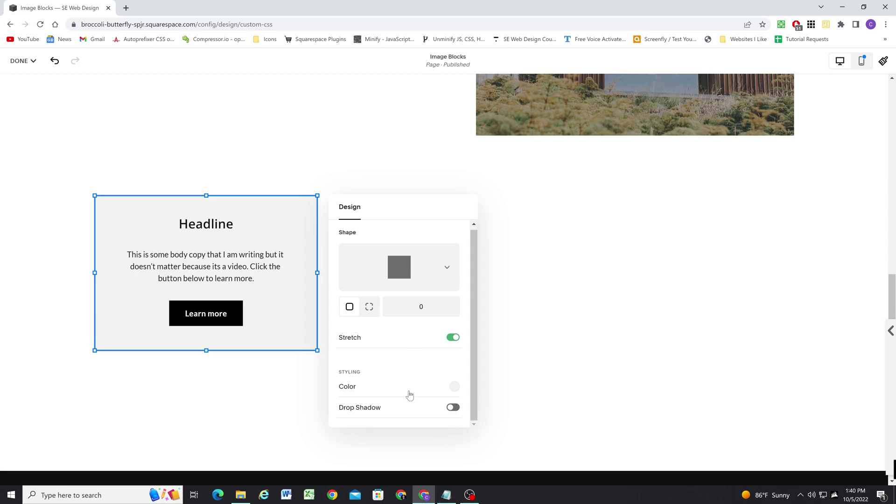
click(453, 408)
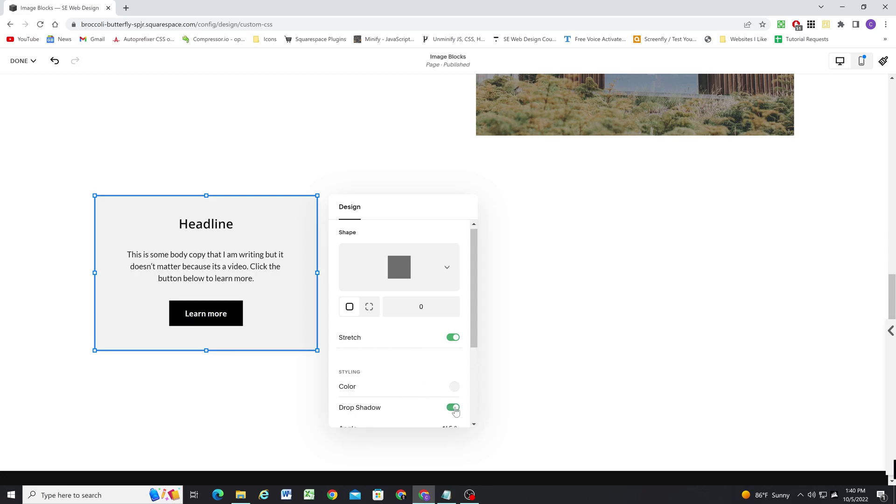
scroll(411, 328, down, 3)
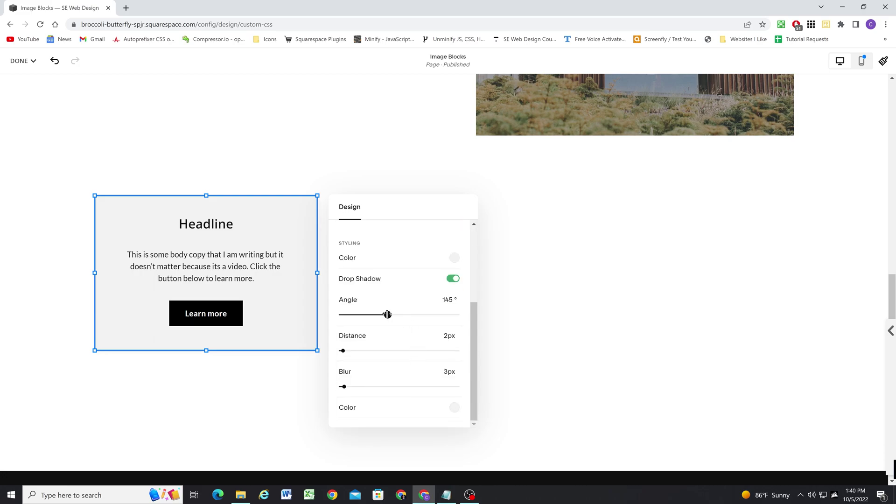
click(457, 414)
click(593, 387)
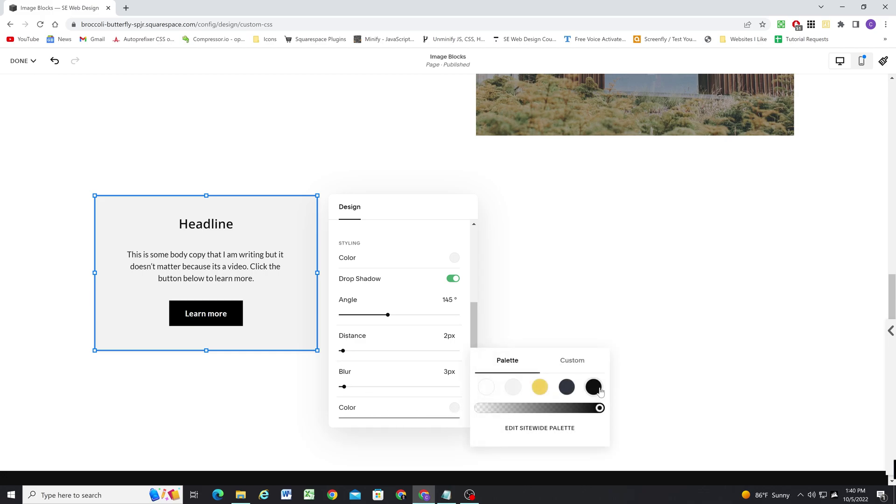
click(340, 393)
drag(349, 383, 351, 385)
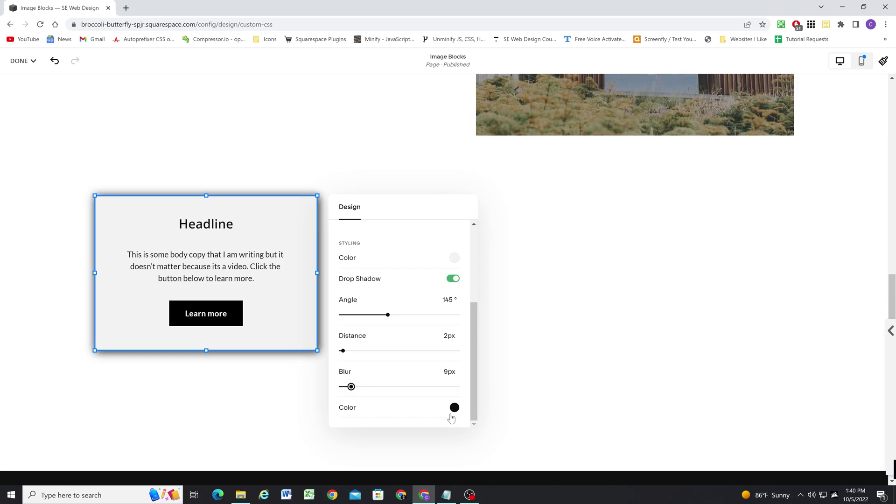
click(460, 407)
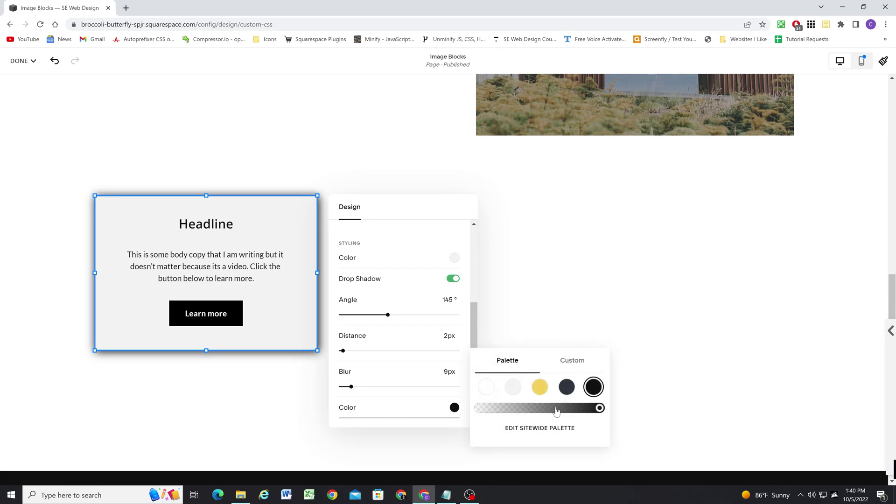
drag(556, 410, 509, 413)
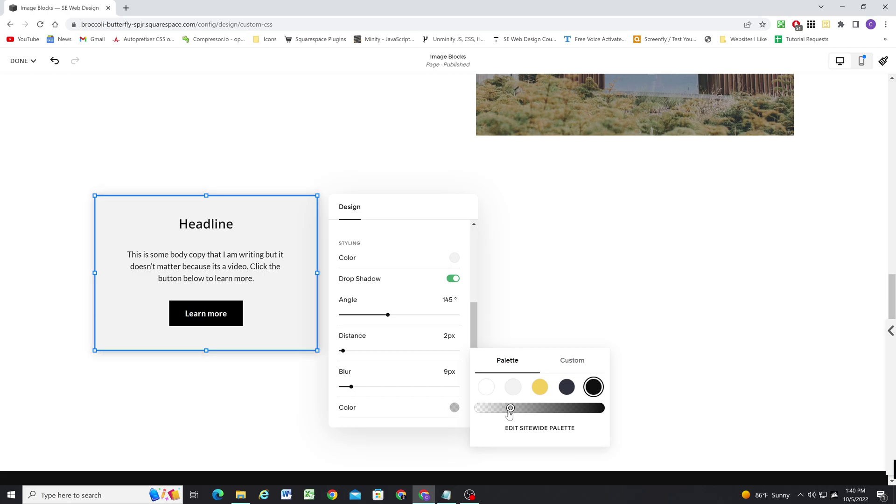
click(303, 389)
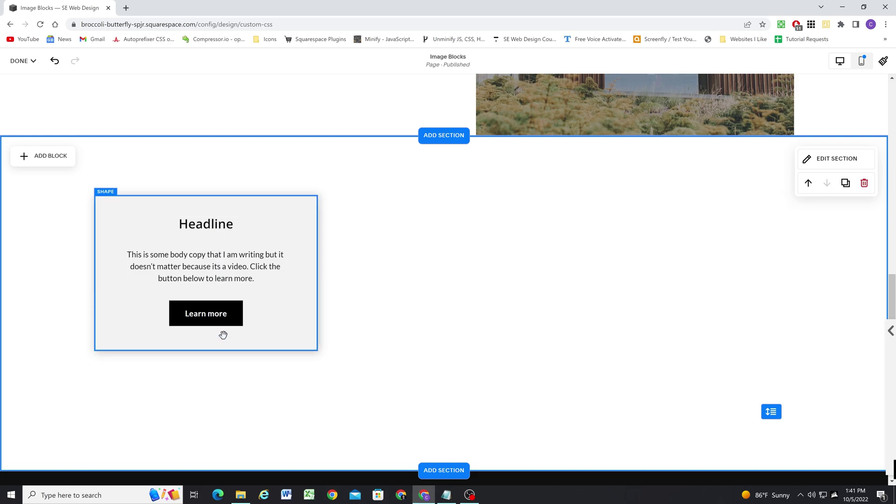
click(214, 306)
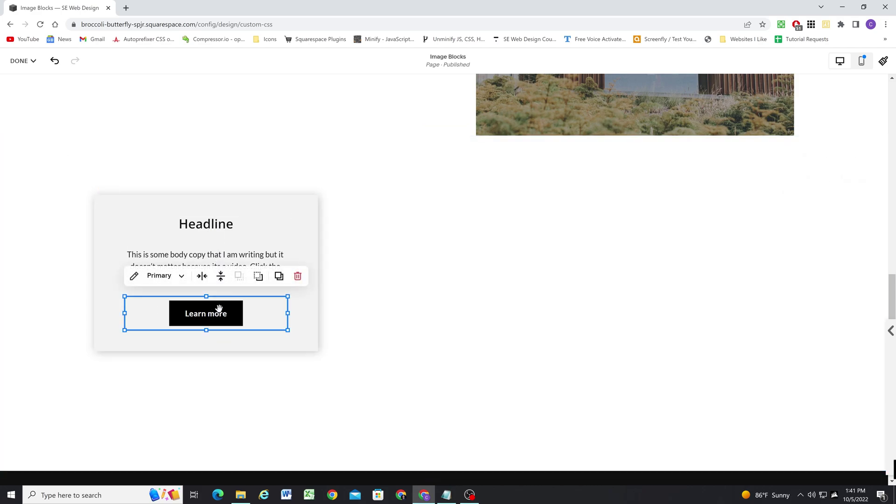
click(134, 275)
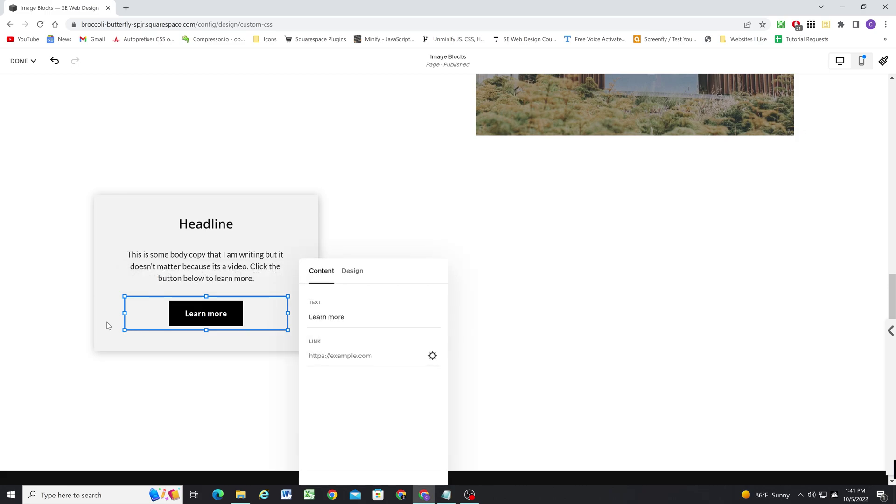
click(106, 321)
click(39, 156)
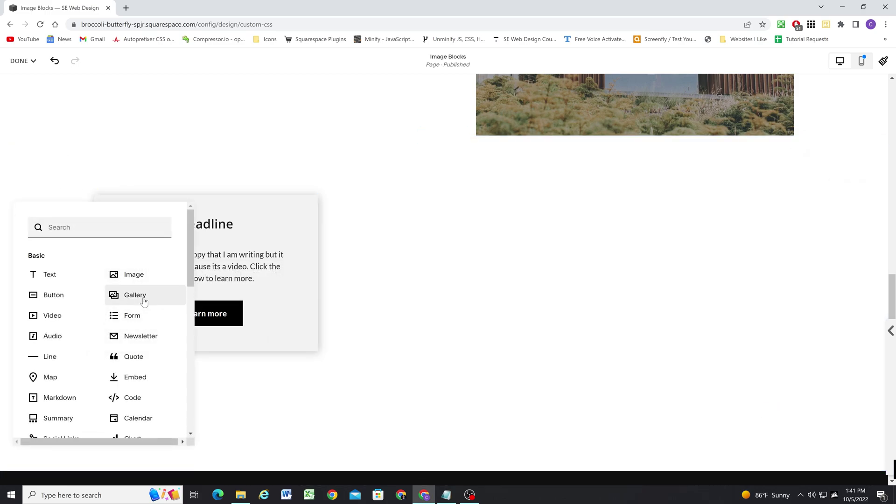
scroll(96, 323, down, 3)
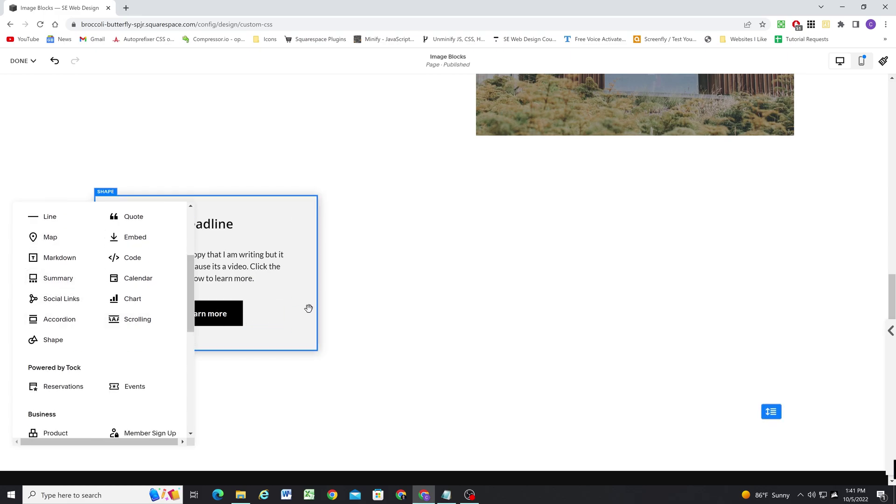
click(374, 315)
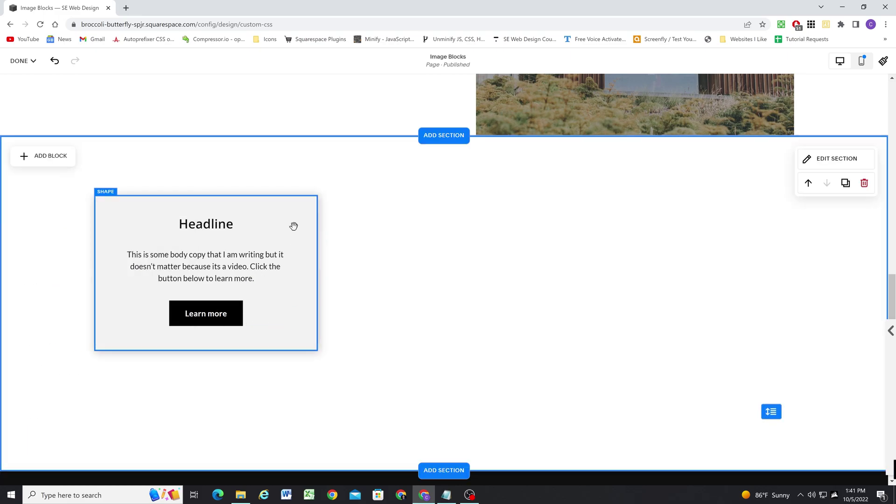
scroll(294, 226, up, 1)
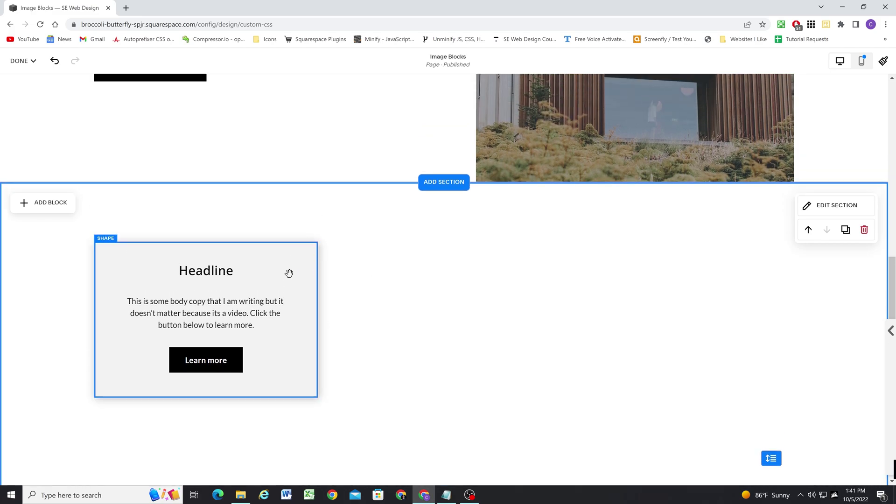
scroll(402, 296, up, 1)
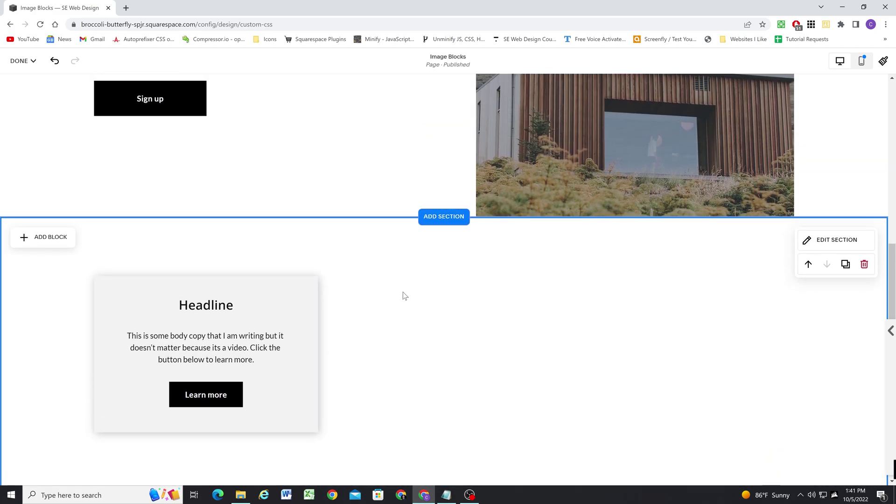
scroll(422, 276, down, 2)
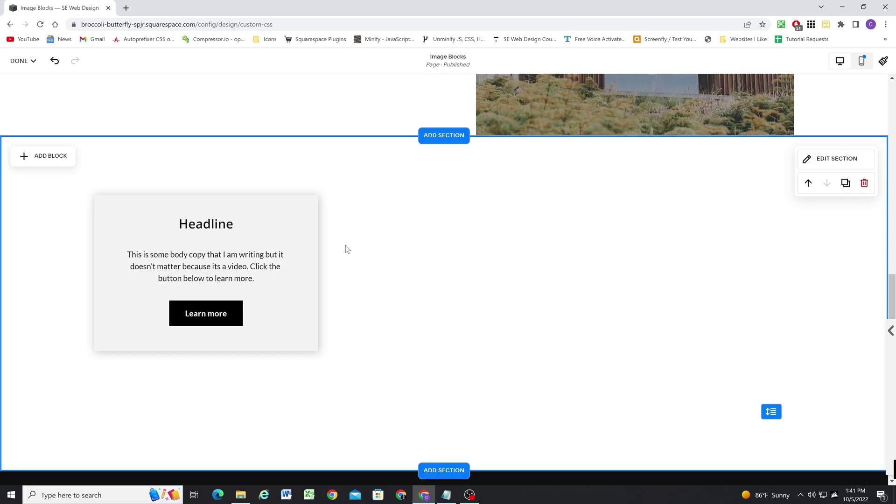
scroll(140, 243, up, 1)
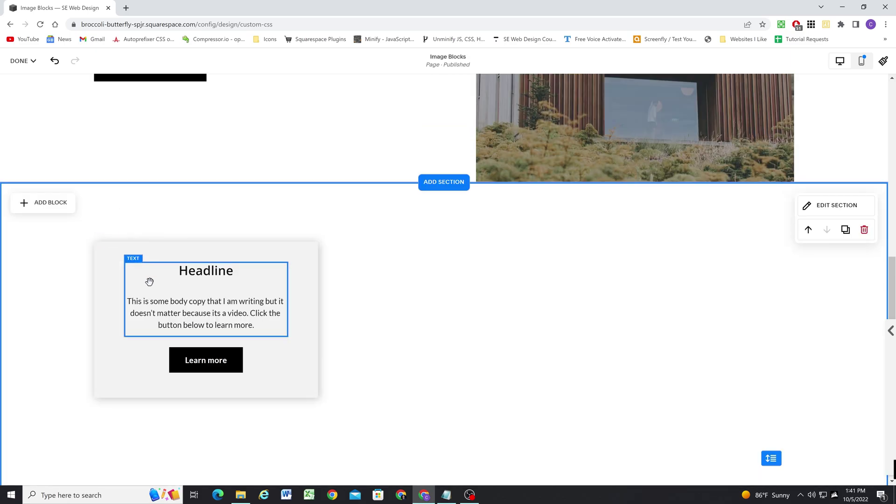
drag(179, 256, 267, 425)
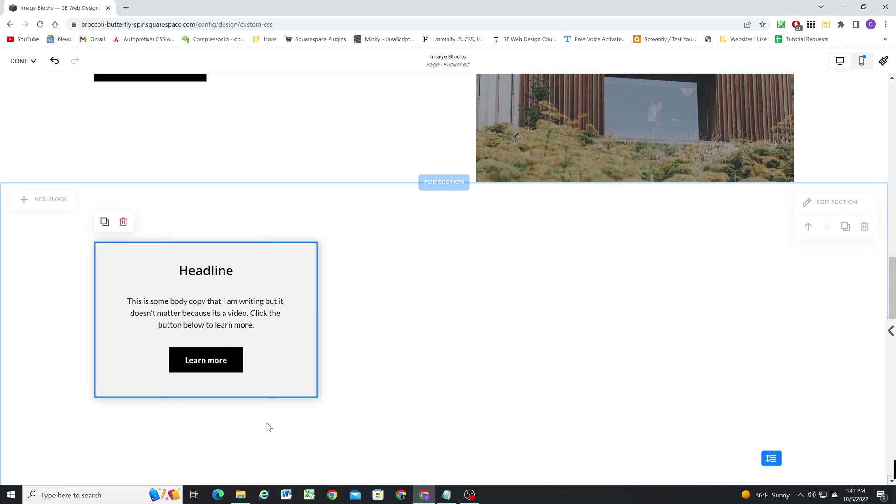
In Mobile View, move the text block and Learn more button onto the grey card and resize it
click(374, 336)
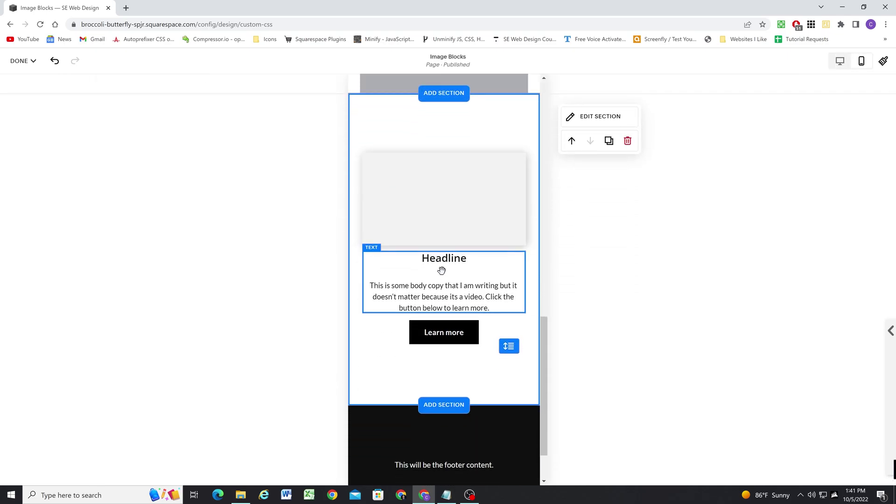
drag(438, 281, 442, 157)
drag(364, 164, 386, 163)
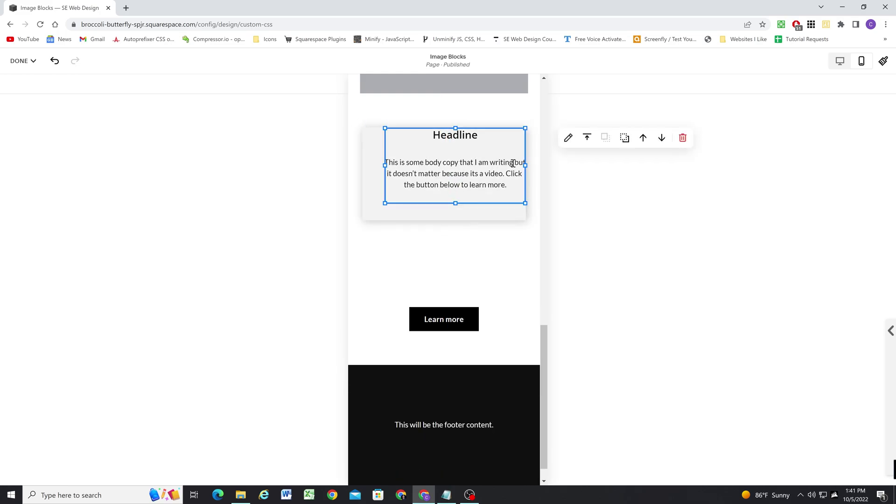
drag(514, 163, 504, 166)
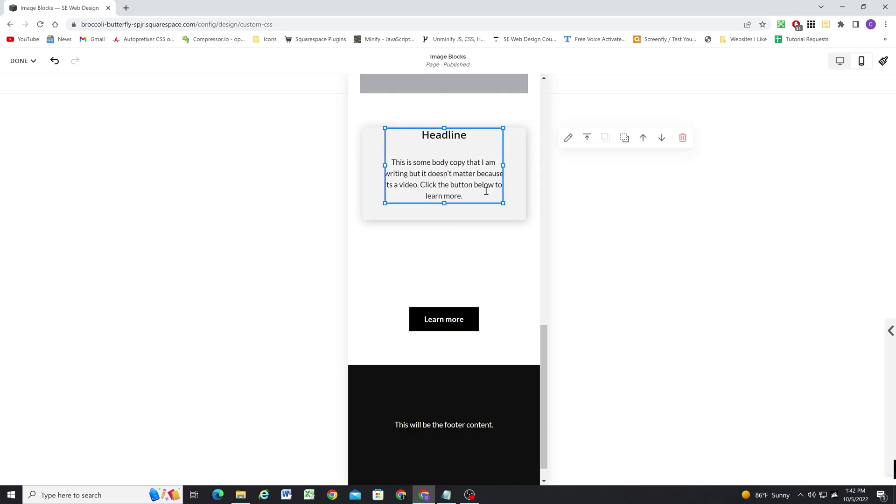
click(444, 217)
drag(444, 219, 444, 269)
drag(443, 318, 441, 236)
click(444, 280)
drag(444, 279, 447, 269)
click(448, 292)
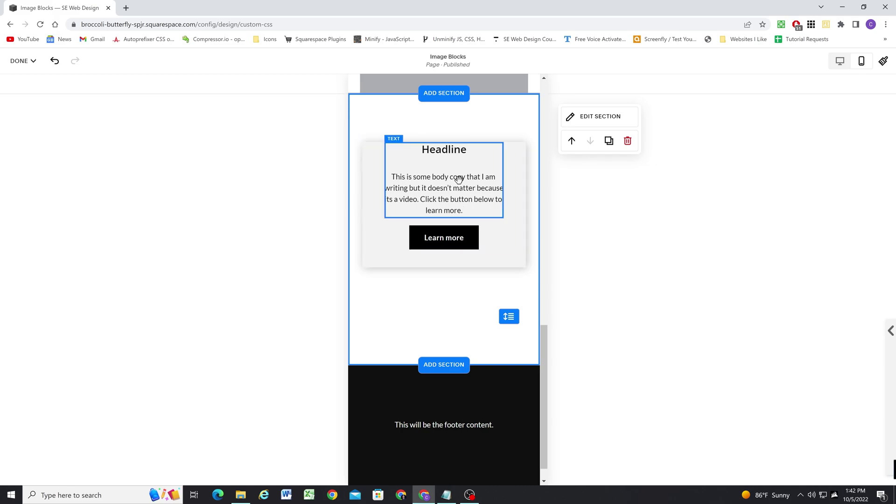
Shift the headline, body text and button lower and extend the card to enclose them
click(514, 166)
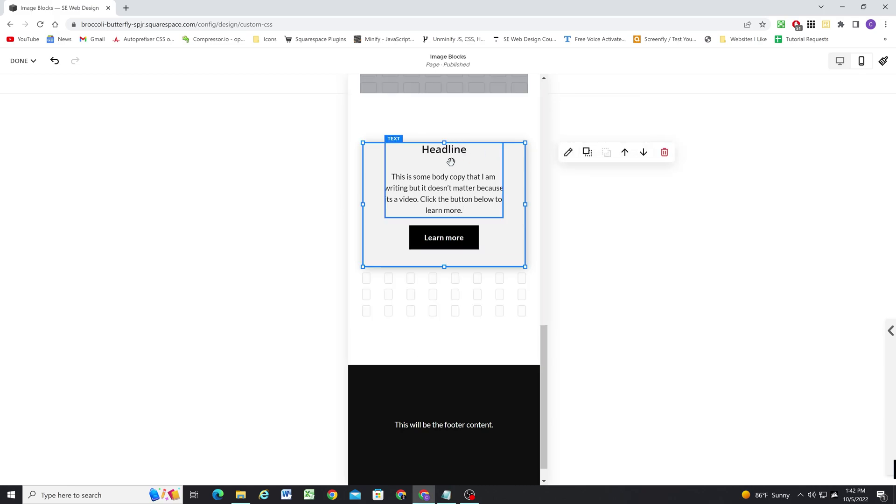
click(456, 234)
shift+click(459, 187)
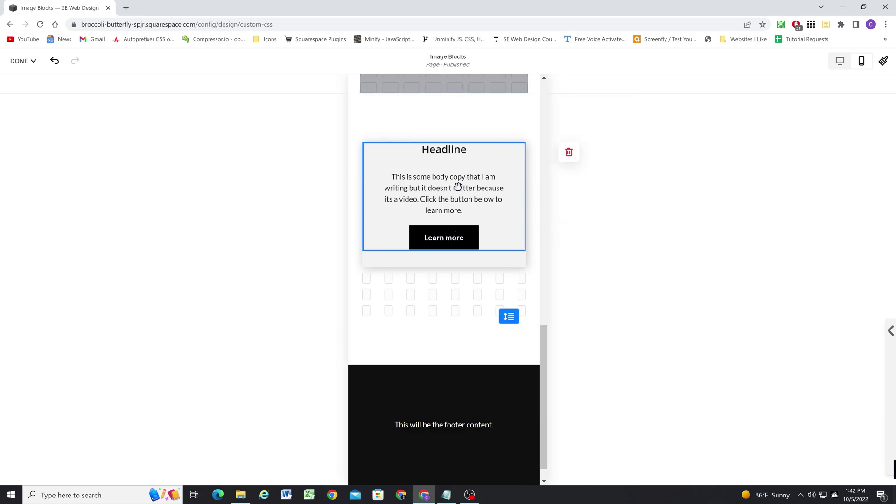
drag(459, 187, 457, 203)
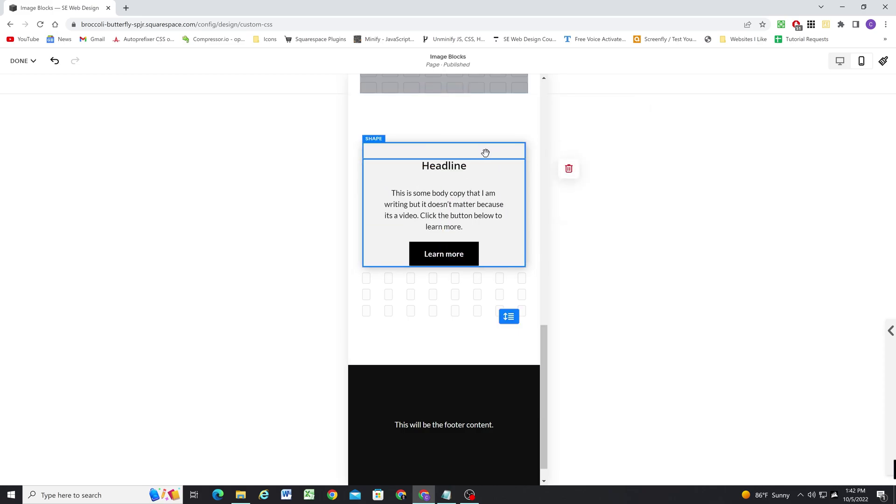
click(486, 153)
drag(444, 266, 445, 281)
click(449, 296)
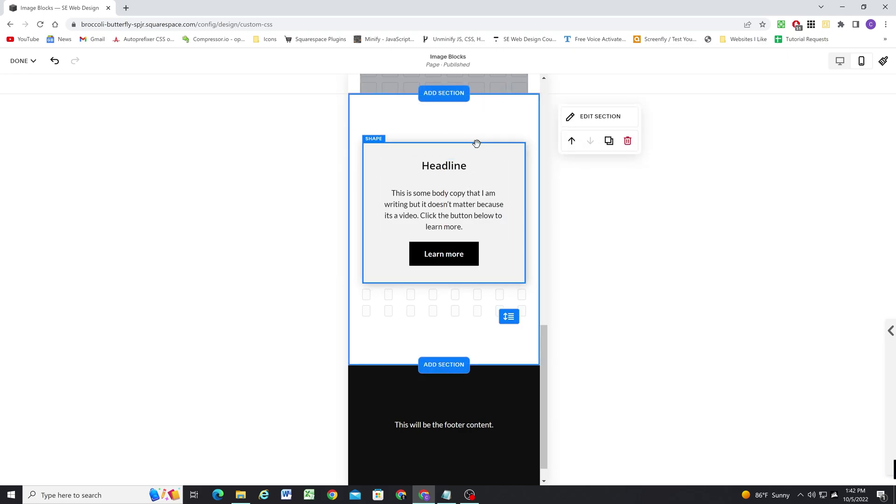
Duplicate the Headline card into the middle and right-hand columns on desktop
click(841, 61)
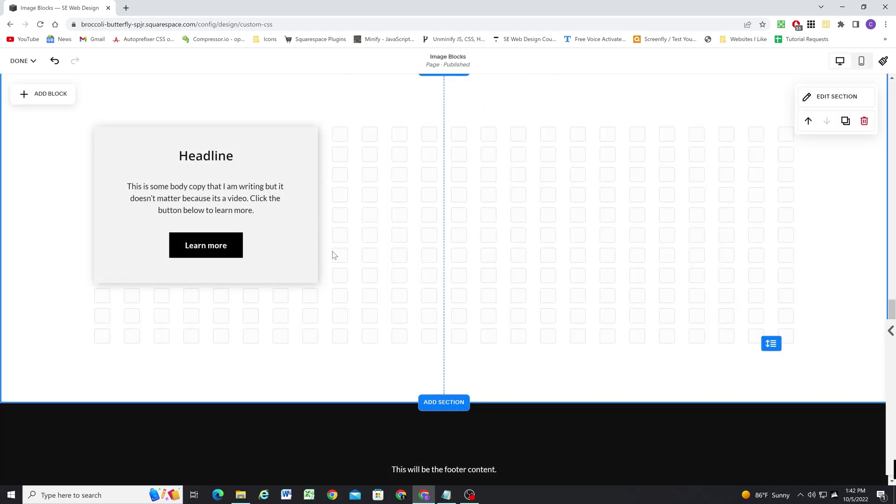
drag(152, 124, 271, 309)
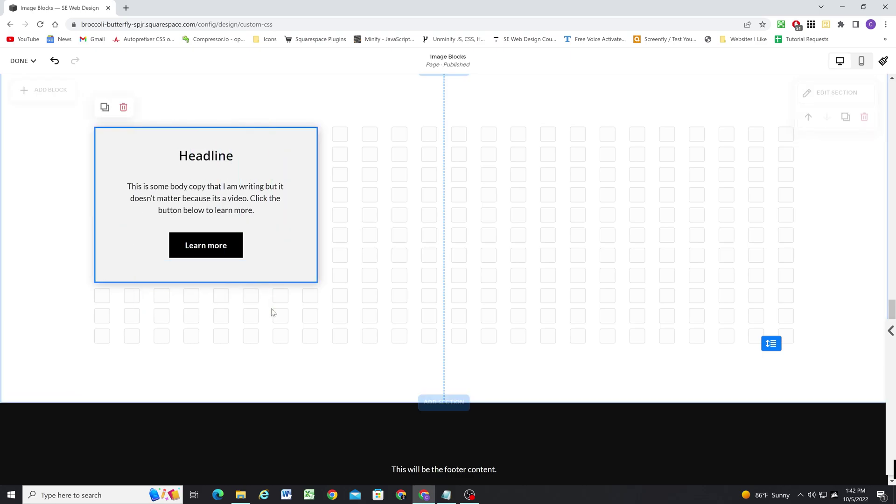
click(106, 109)
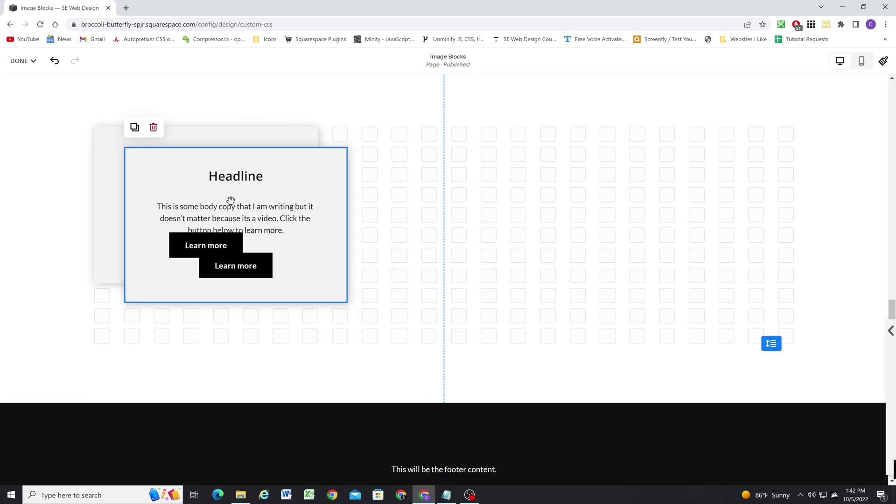
click(433, 178)
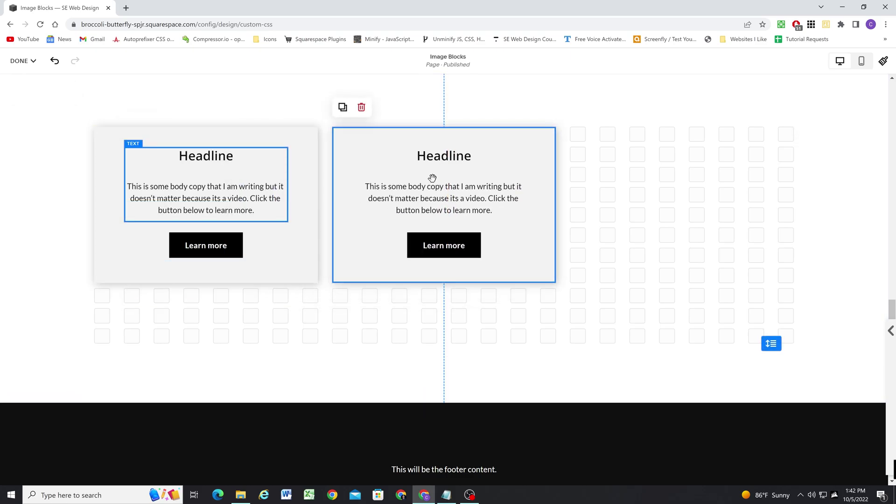
click(341, 105)
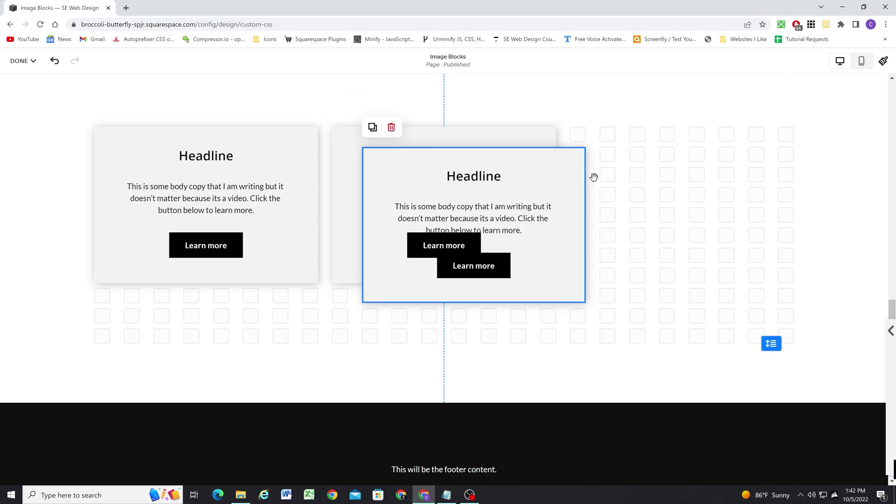
click(656, 172)
click(641, 310)
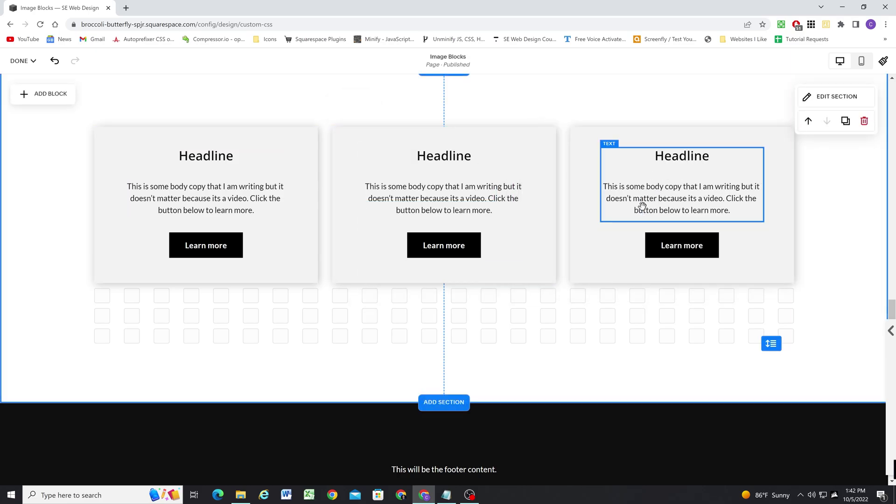
Check that the three cards stack vertically in the mobile layout
click(864, 61)
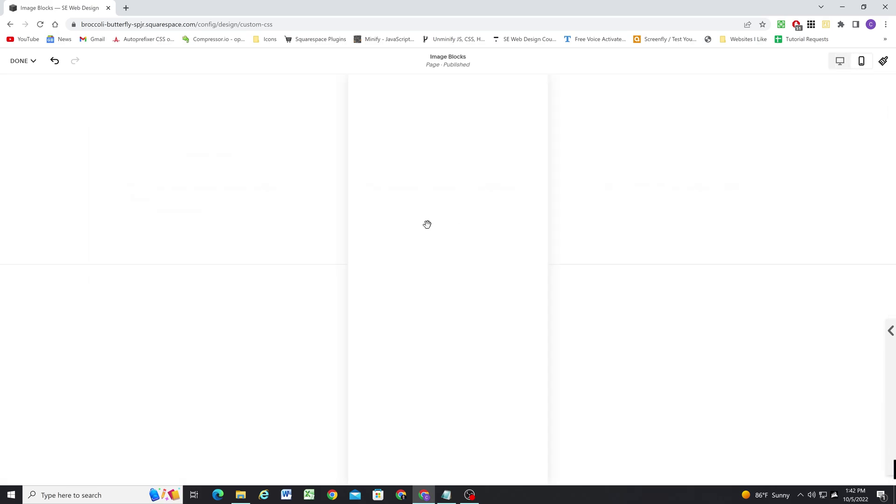
scroll(462, 254, down, 1)
scroll(462, 253, down, 2)
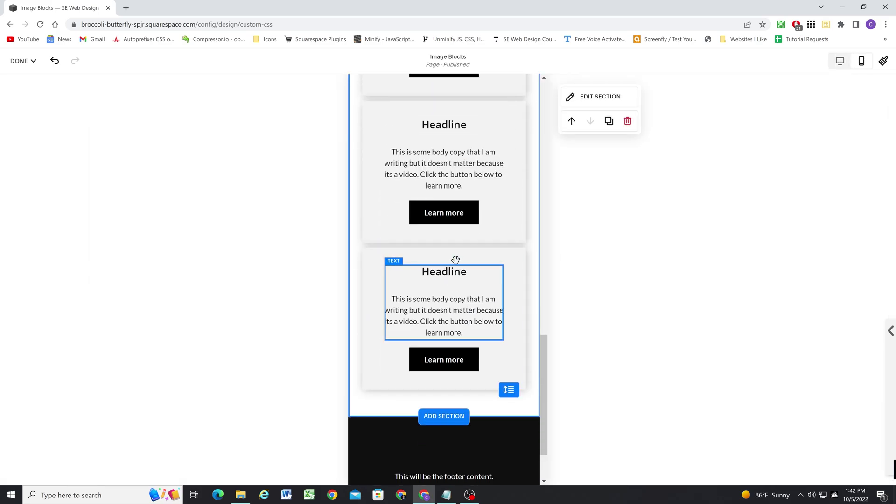
scroll(456, 260, up, 4)
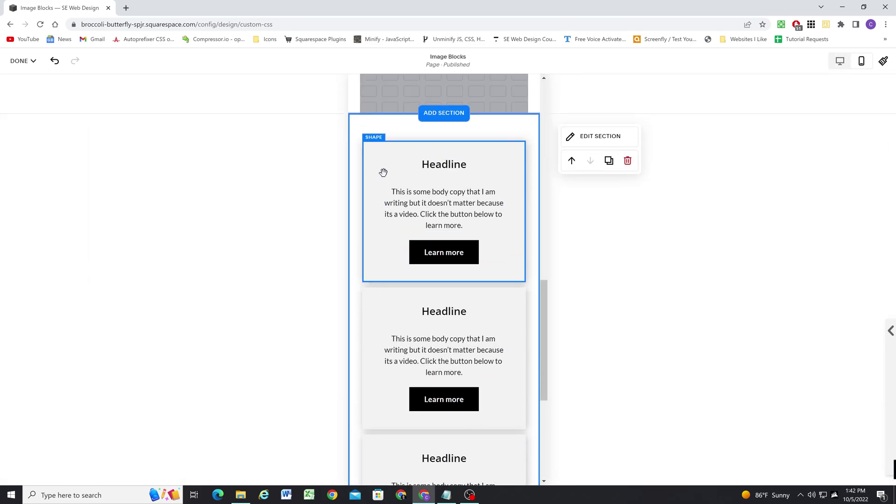
scroll(383, 229, up, 1)
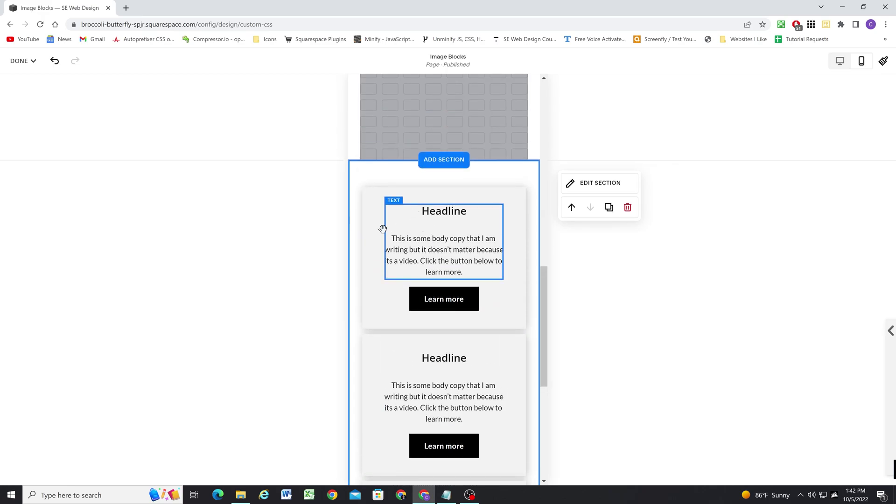
click(840, 61)
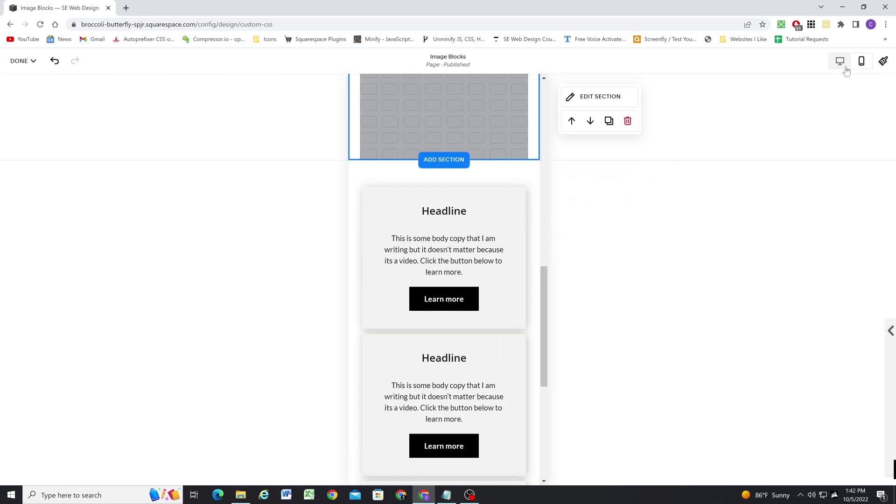
Scroll through the desktop page to review the three cards below the mountain image
scroll(262, 202, down, 7)
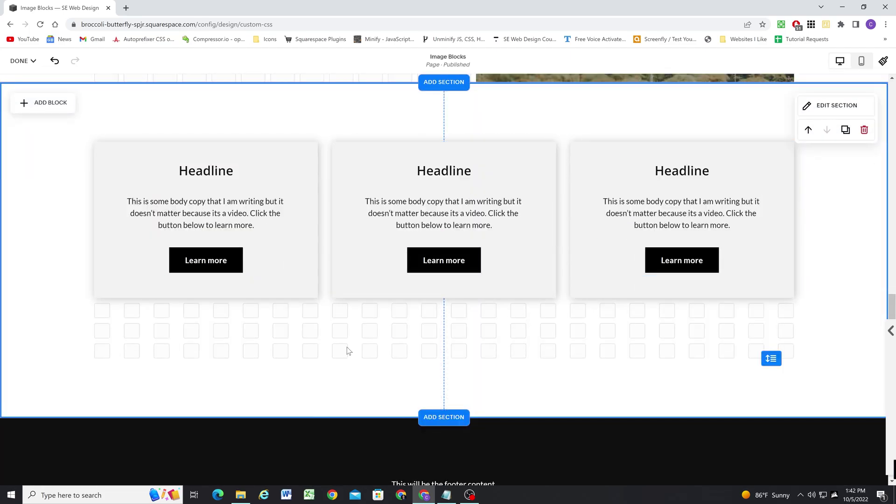
scroll(32, 207, up, 10)
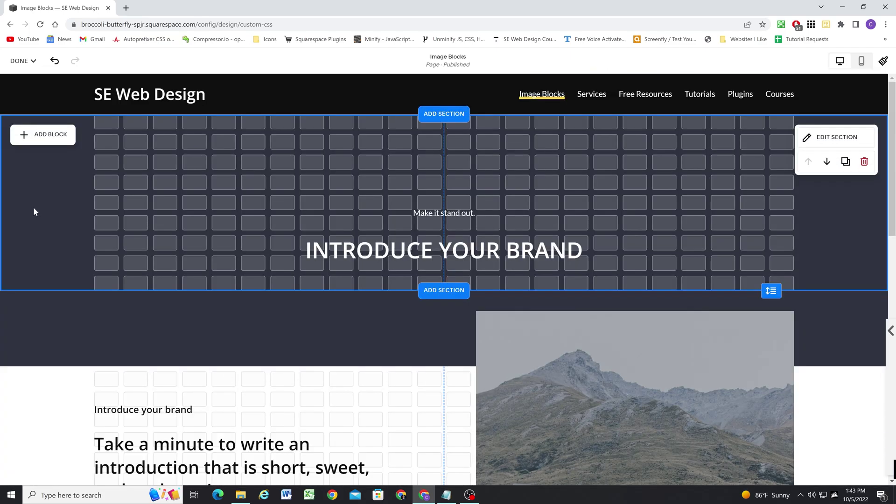
scroll(282, 197, down, 3)
scroll(326, 198, down, 7)
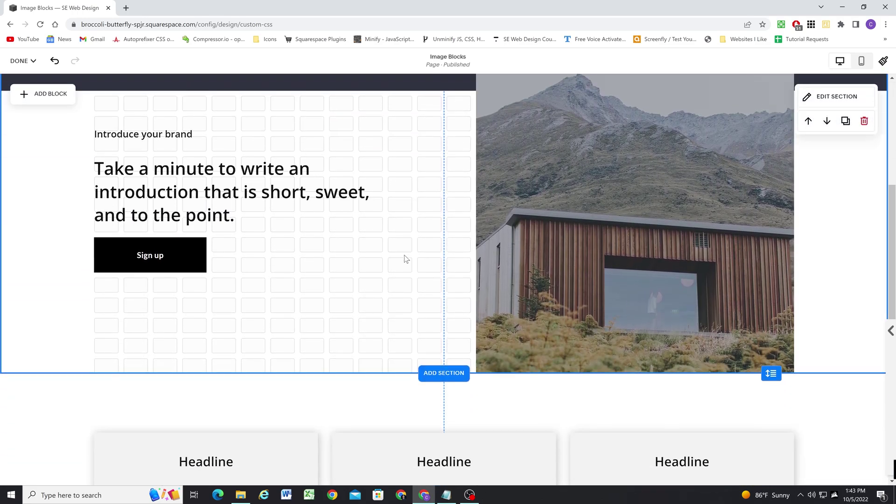
scroll(260, 232, down, 2)
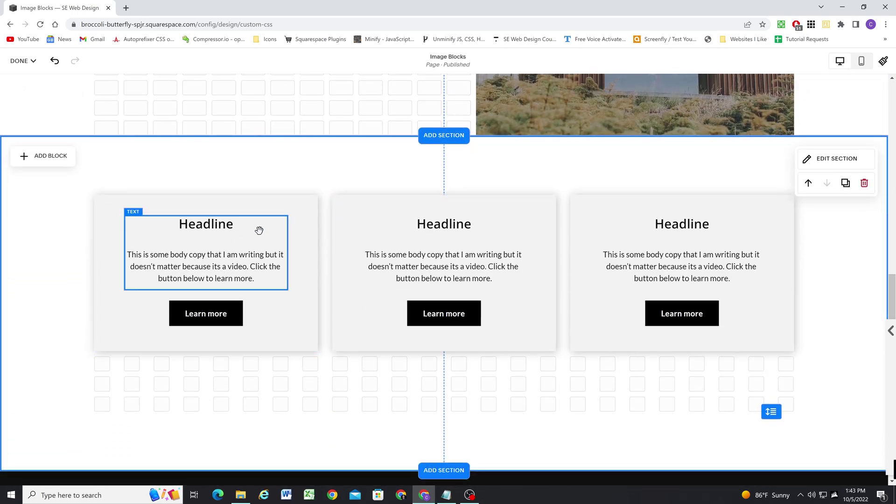
scroll(355, 369, up, 1)
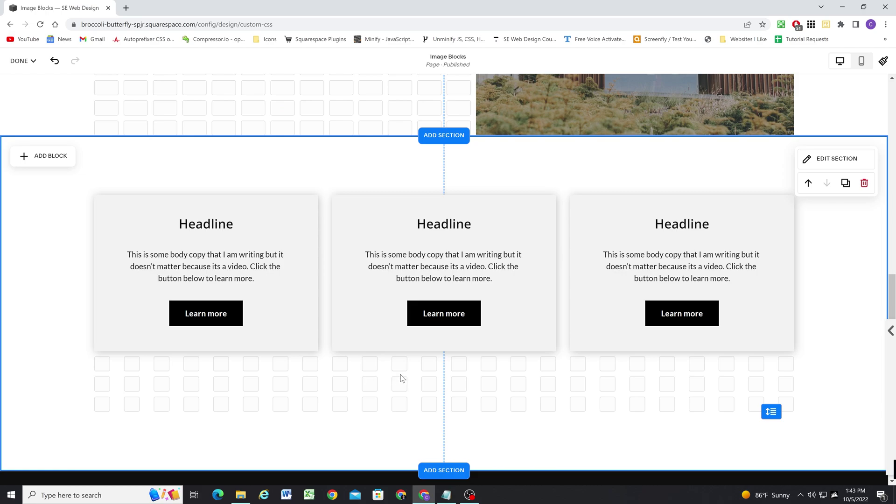